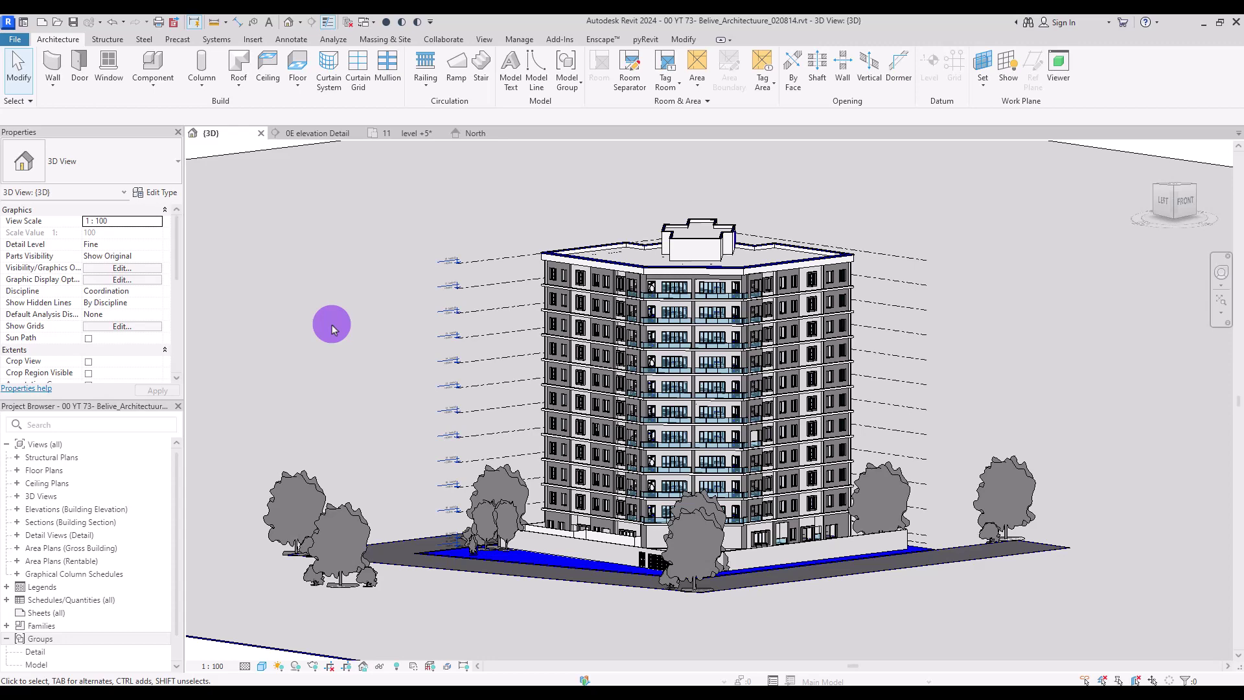
# Step: Turn on Crop View and Show Crop Region, then pull the left crop edge inward
pyautogui.click(330, 667)
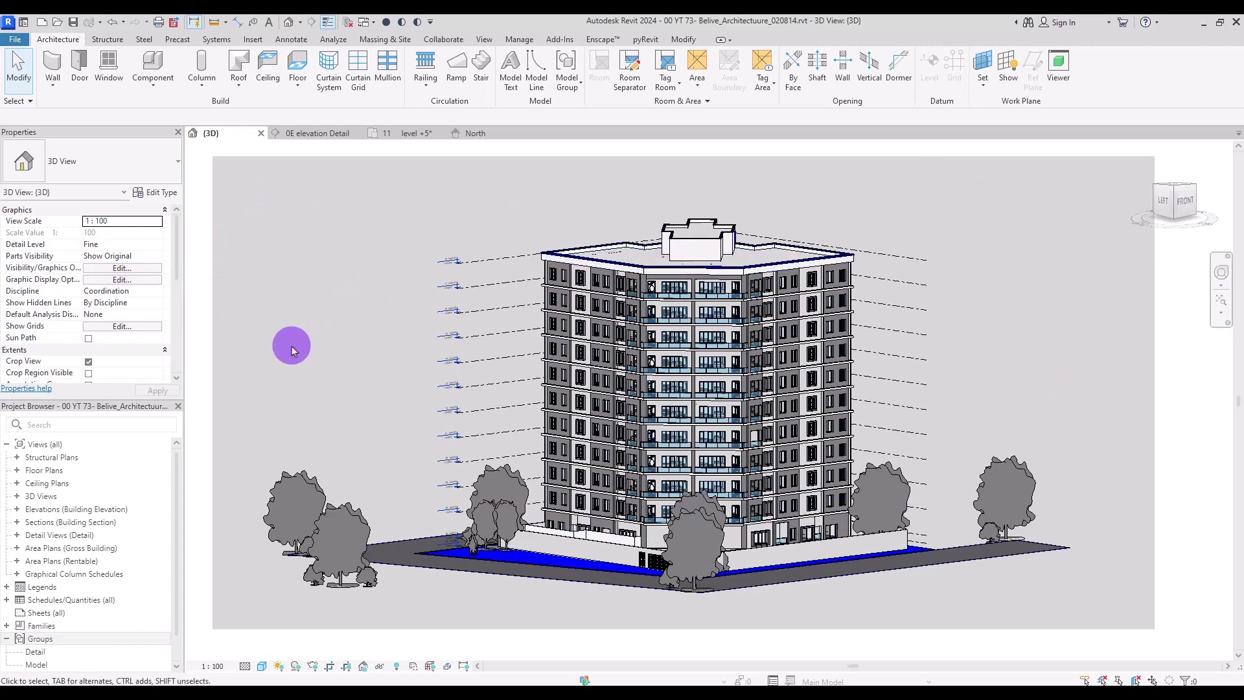
pyautogui.click(346, 667)
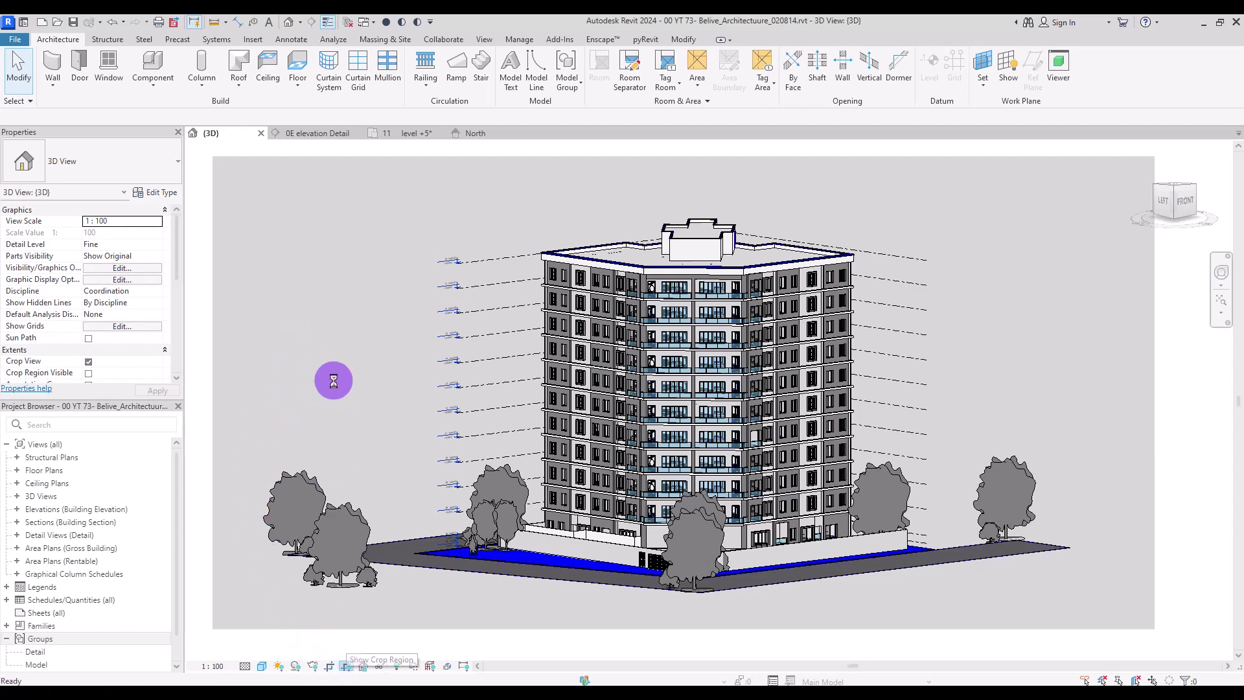
pyautogui.click(211, 241)
pyautogui.click(314, 286)
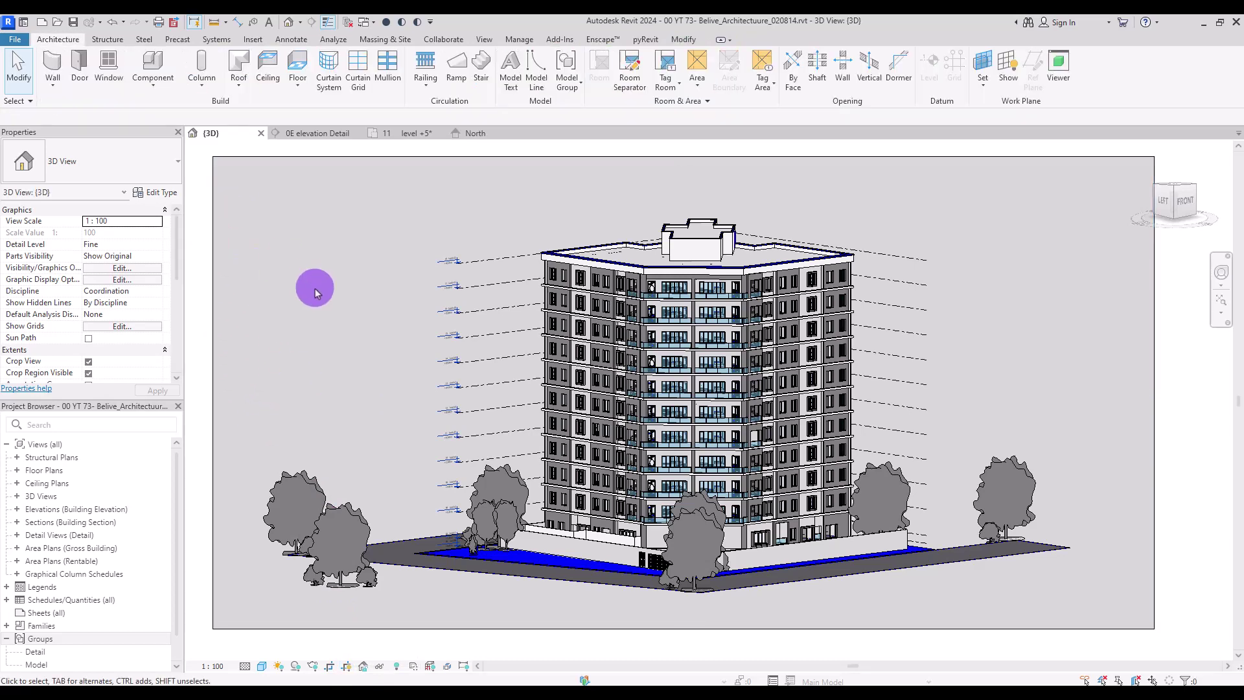
pyautogui.click(212, 249)
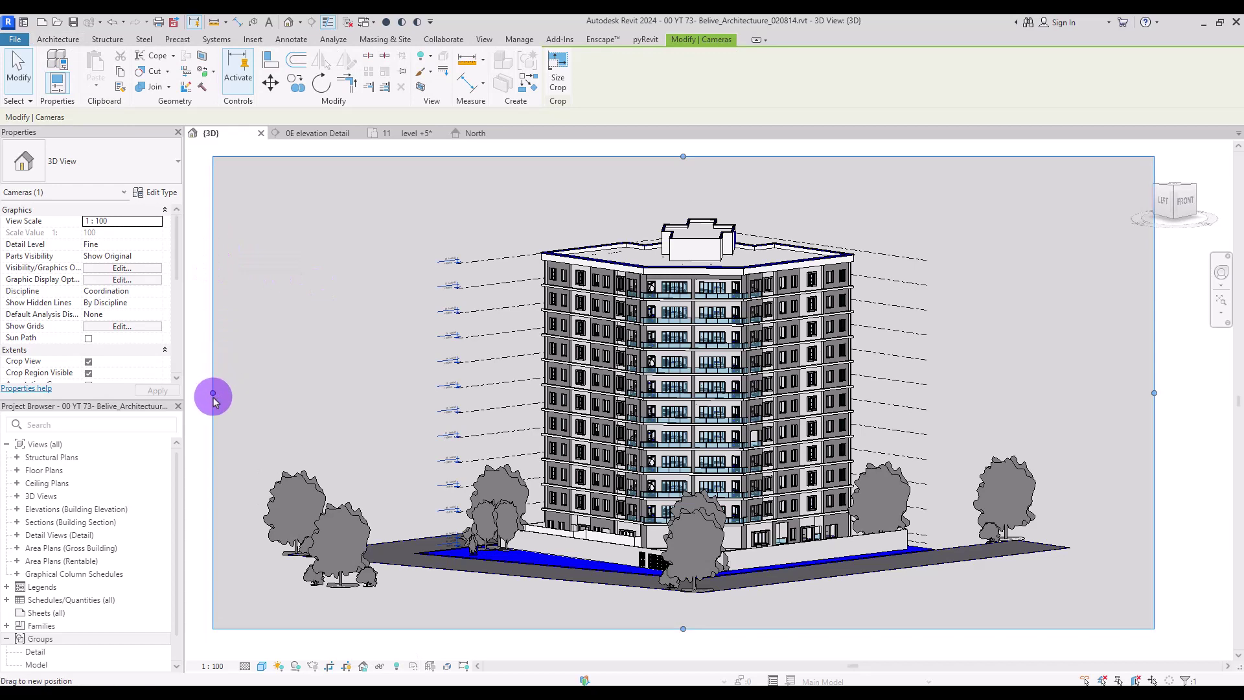
pyautogui.moveTo(213, 394); pyautogui.dragTo(250, 391)
pyautogui.click(329, 296)
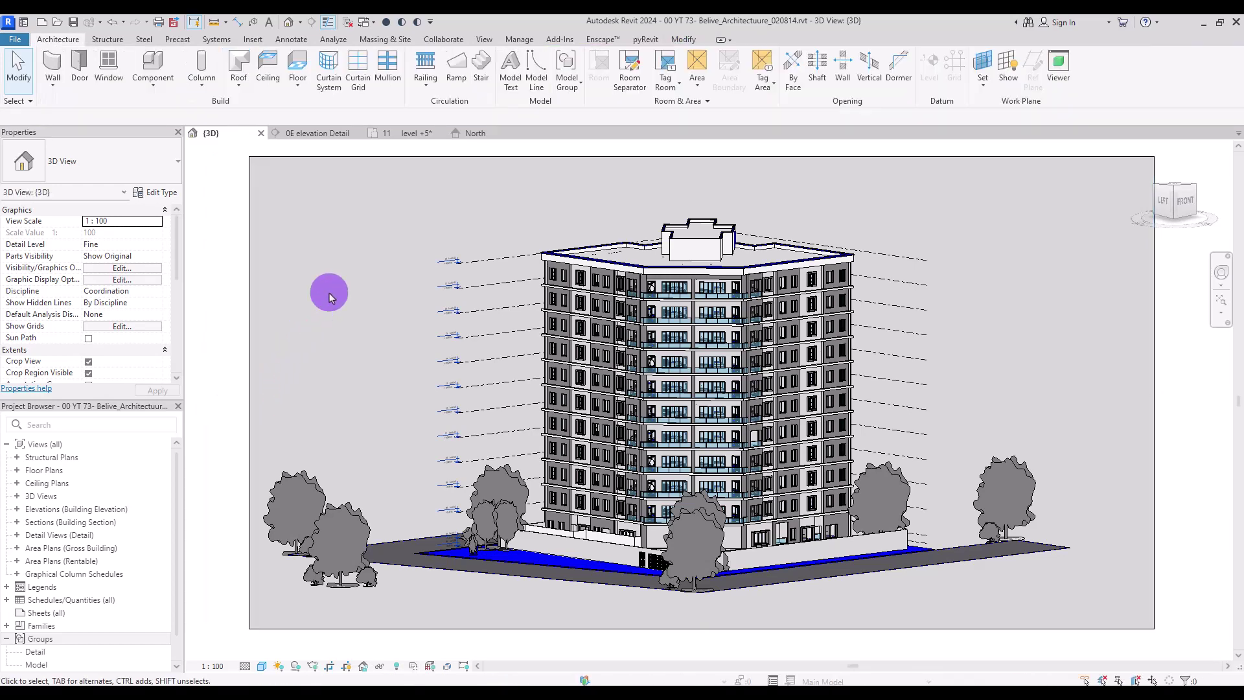
pyautogui.click(250, 309)
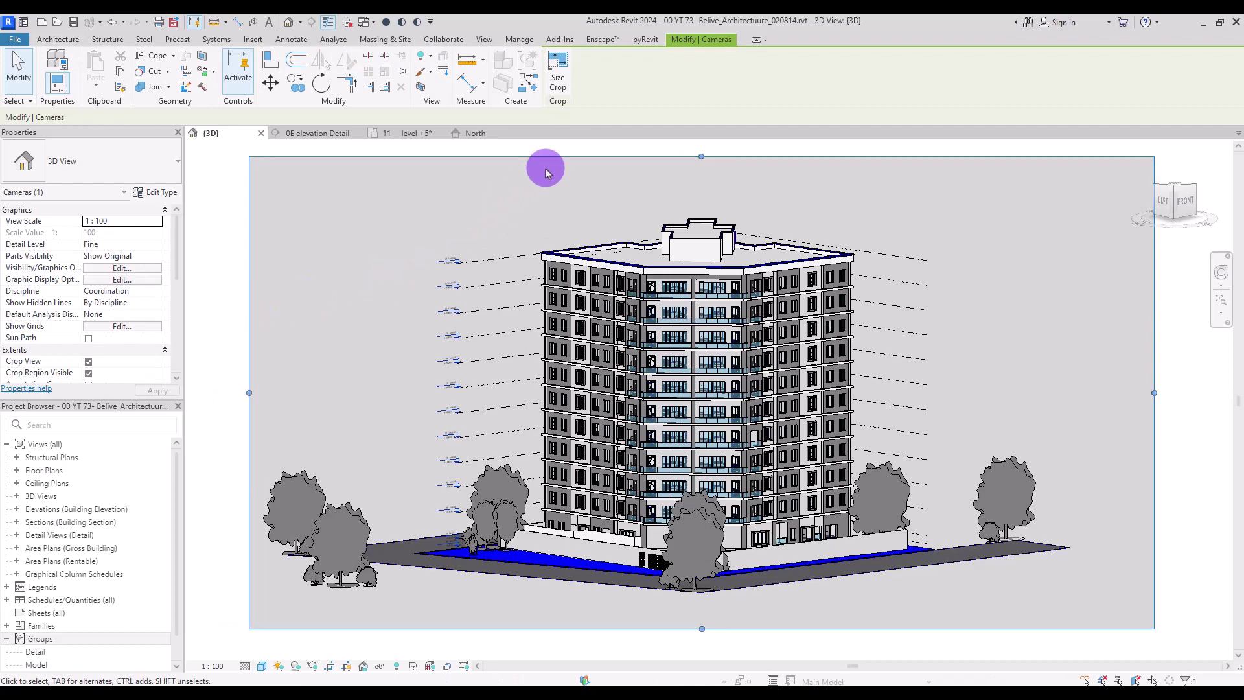
# Step: Open Size Crop and cancel it, then switch to the 0E elevation Detail view and select its crop
pyautogui.click(561, 82)
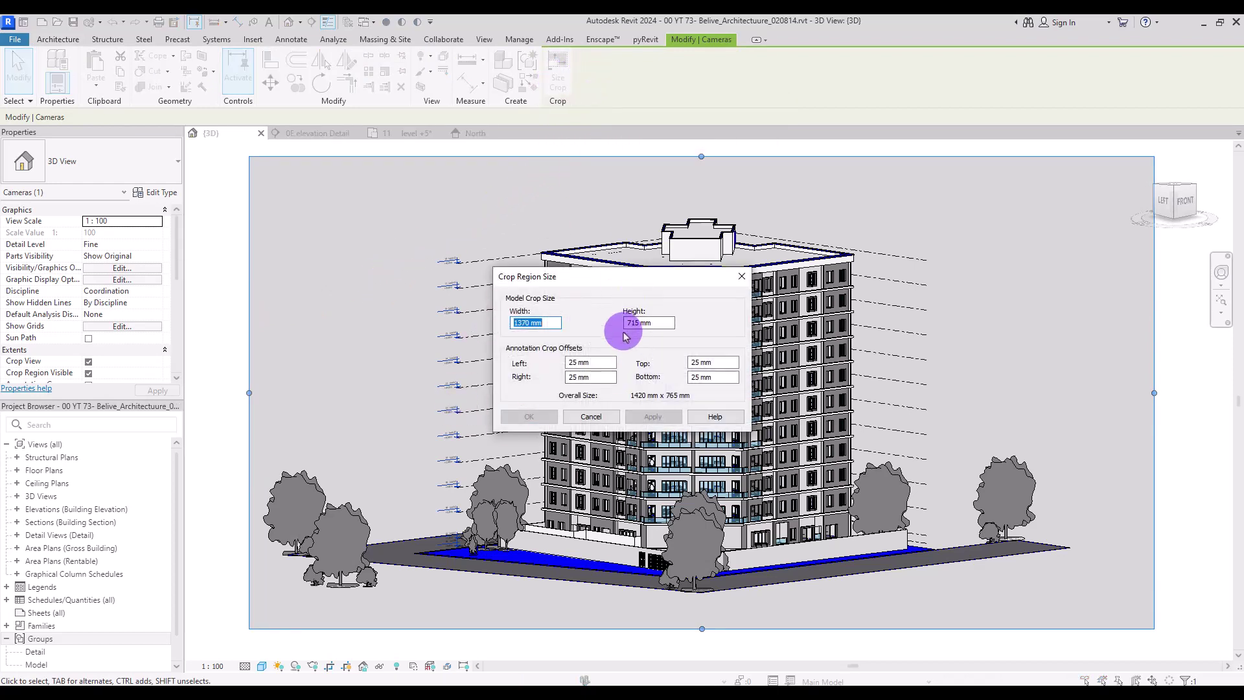
pyautogui.click(590, 415)
pyautogui.click(300, 134)
pyautogui.click(432, 254)
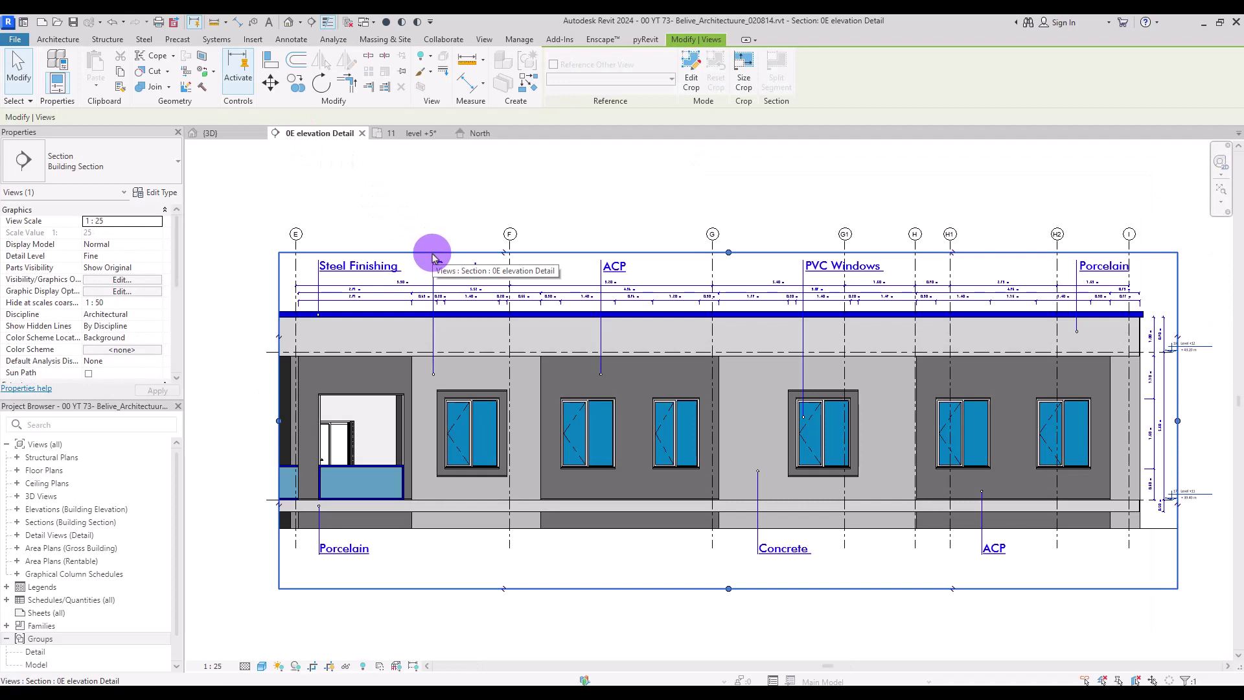
# Step: Edit the 0E elevation crop outline by sketching a new vertical line segment
pyautogui.click(689, 72)
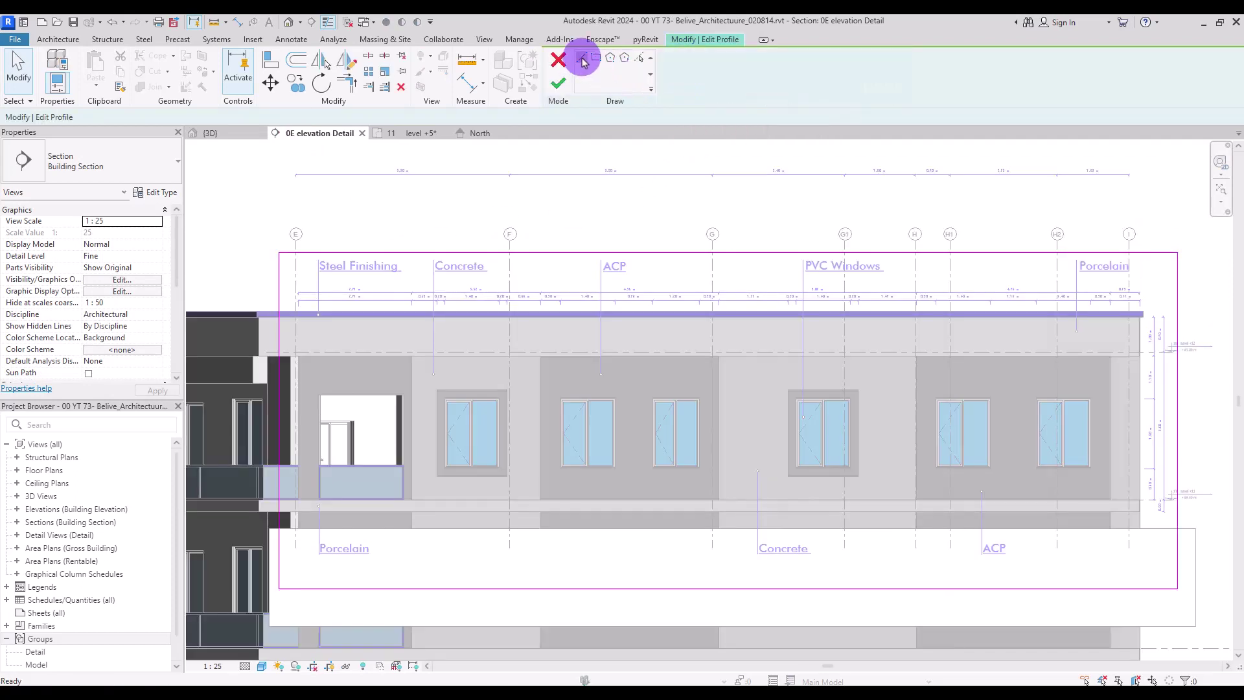
pyautogui.click(580, 61)
pyautogui.click(563, 253)
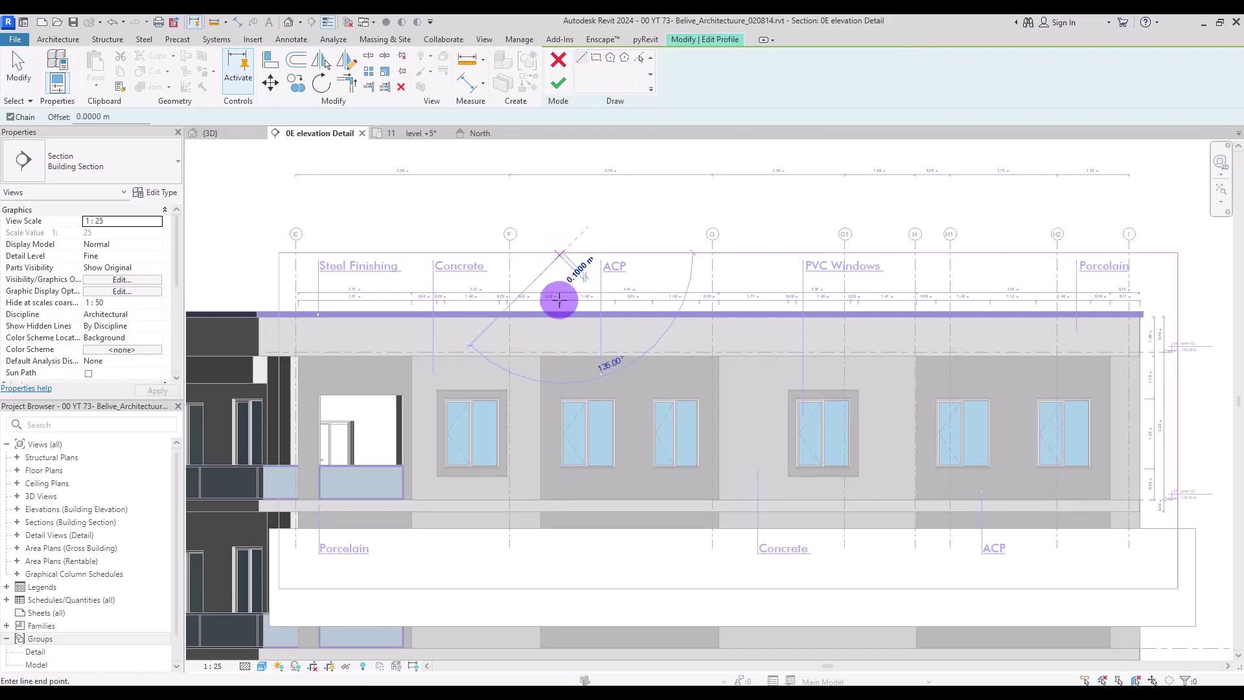
pyautogui.click(564, 383)
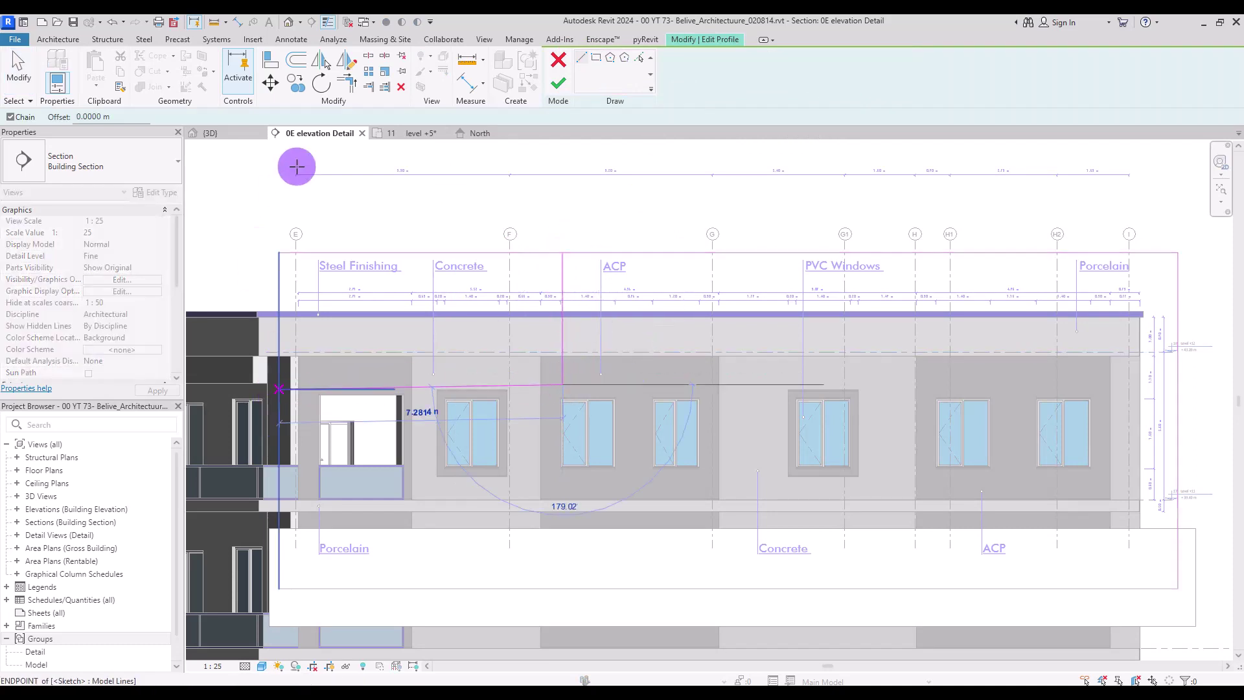
pyautogui.press('Escape')
# Step: Trim the sketch lines into a corner, finish the crop edit, and return to the 3D view
pyautogui.click(347, 83)
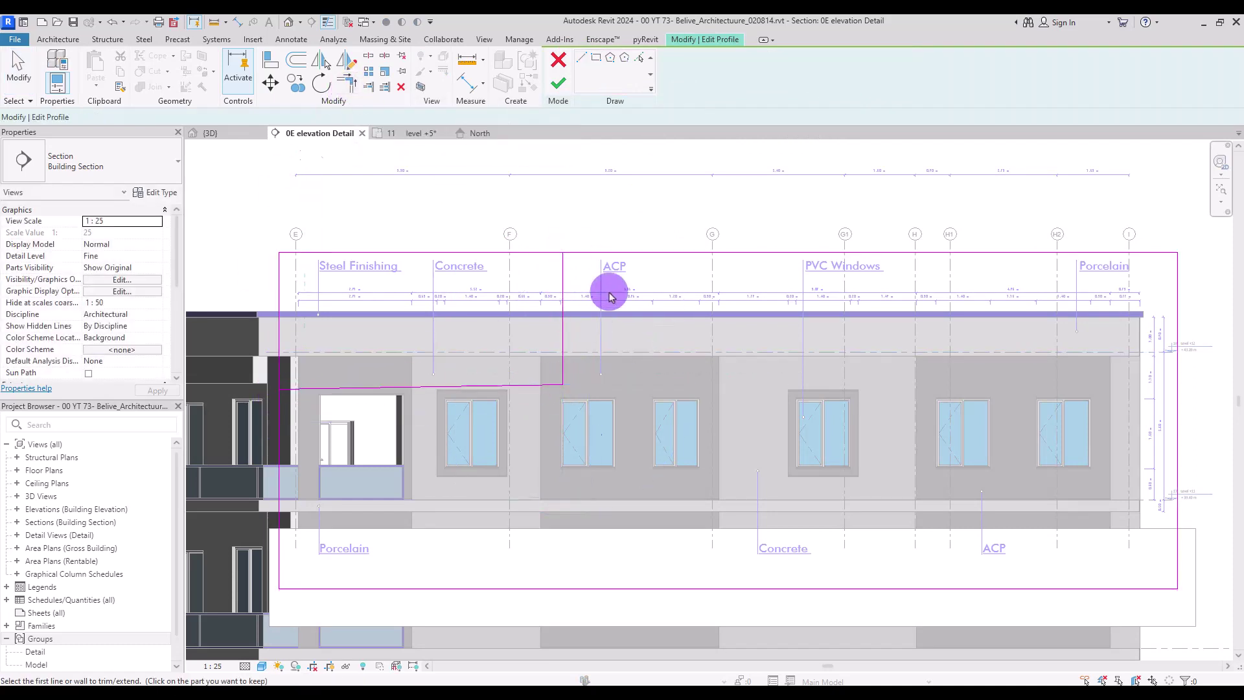
pyautogui.click(312, 383)
pyautogui.click(278, 412)
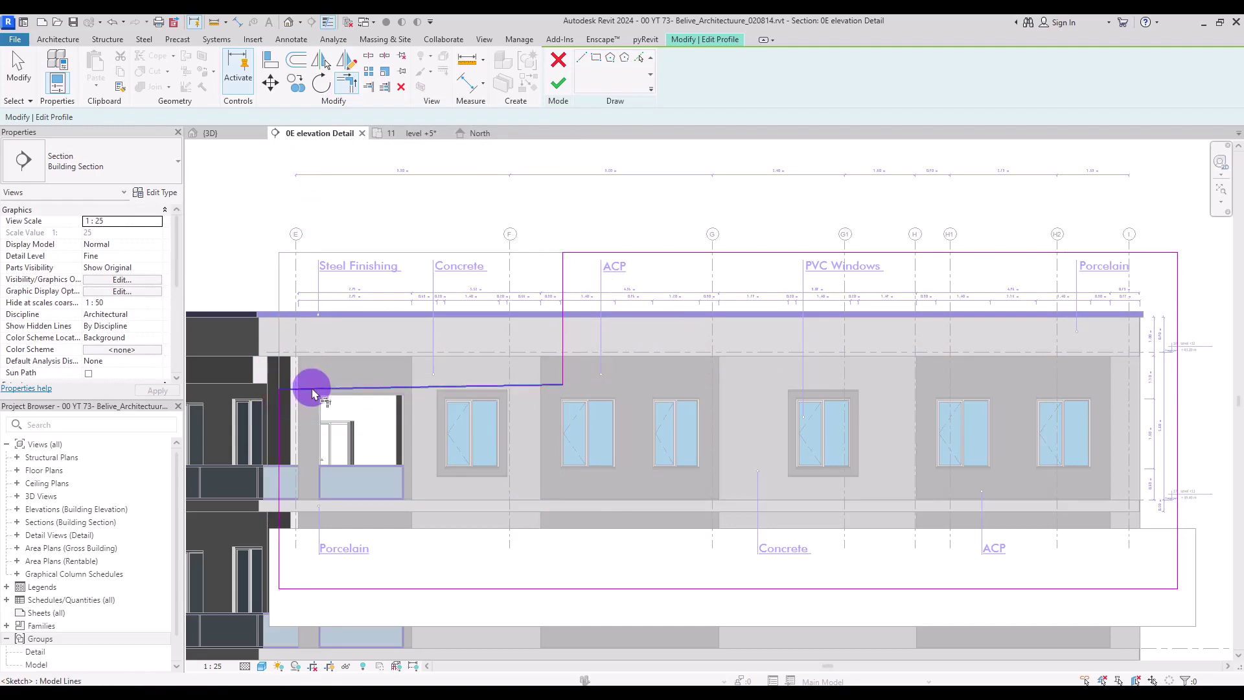
pyautogui.click(559, 83)
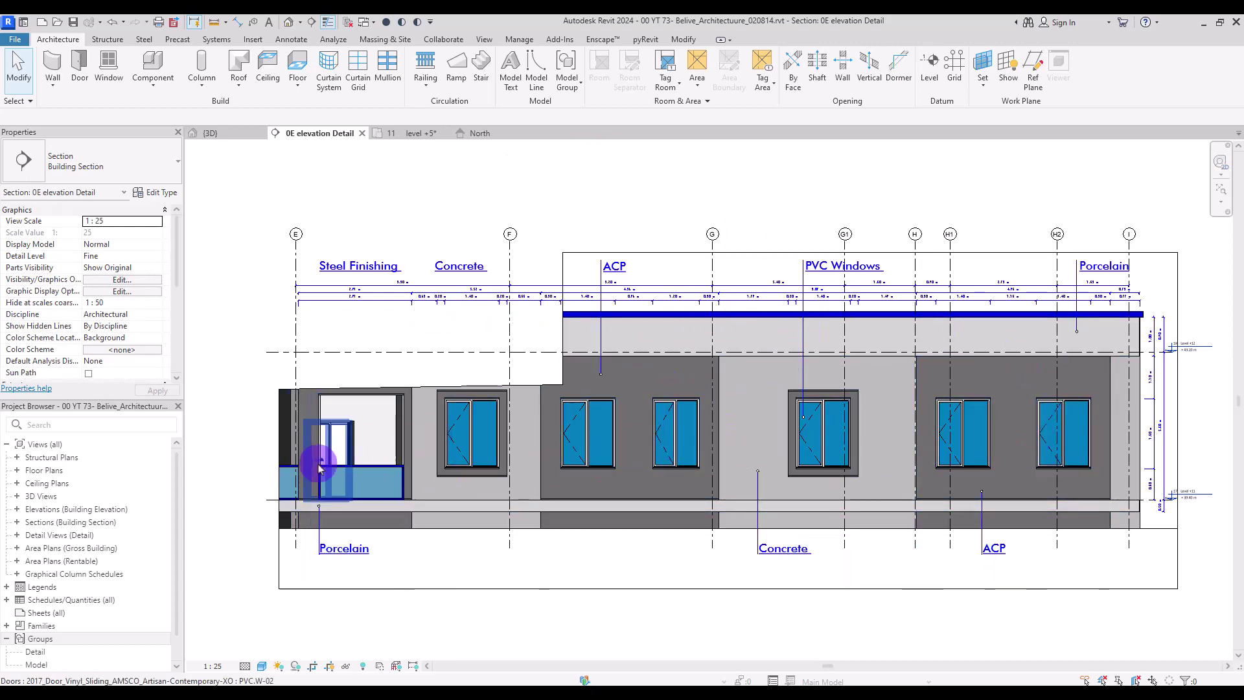
pyautogui.hotkey('ctrl', 'Tab')
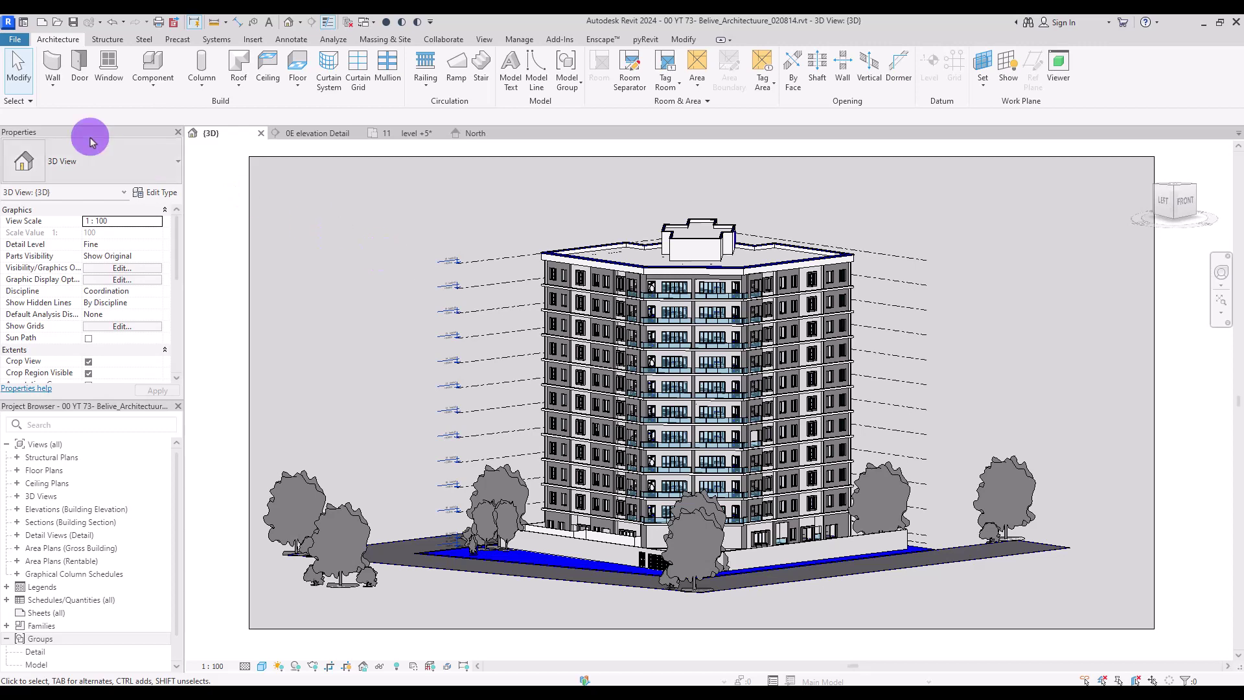
# Step: Open the Image export dialog via File > Export > Images and Animations
pyautogui.click(13, 40)
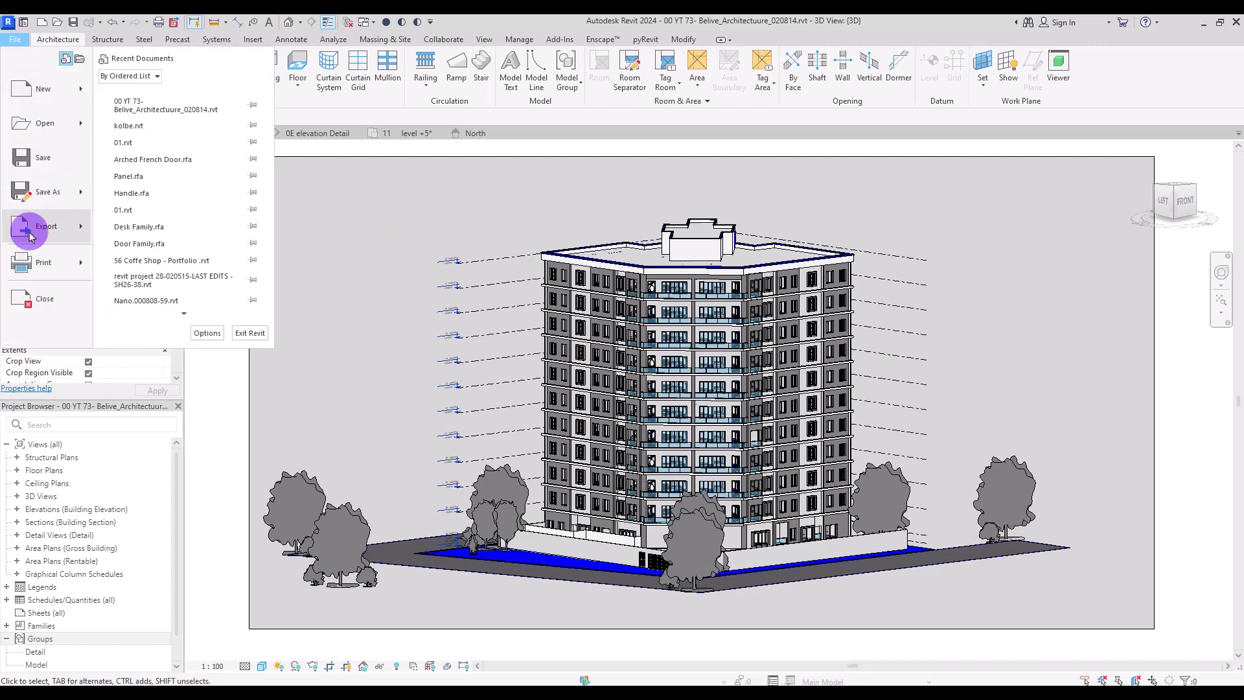
pyautogui.moveTo(26, 223)
pyautogui.scroll(-3, 170, 309)
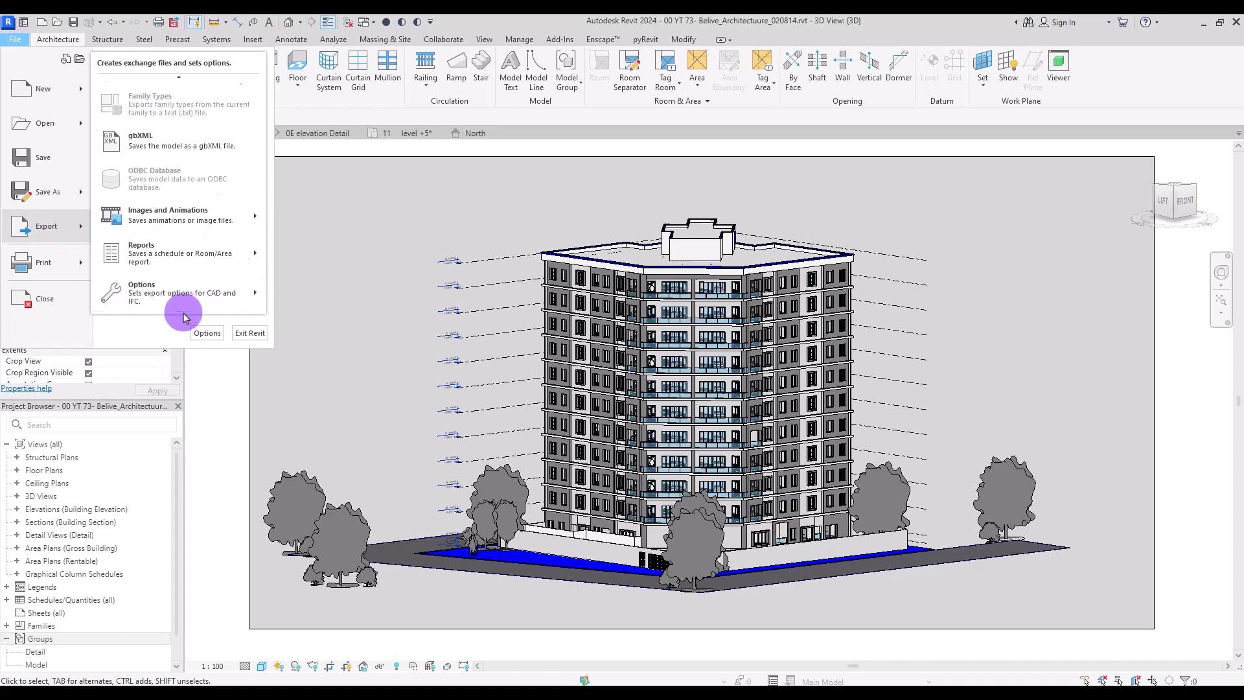
pyautogui.click(153, 217)
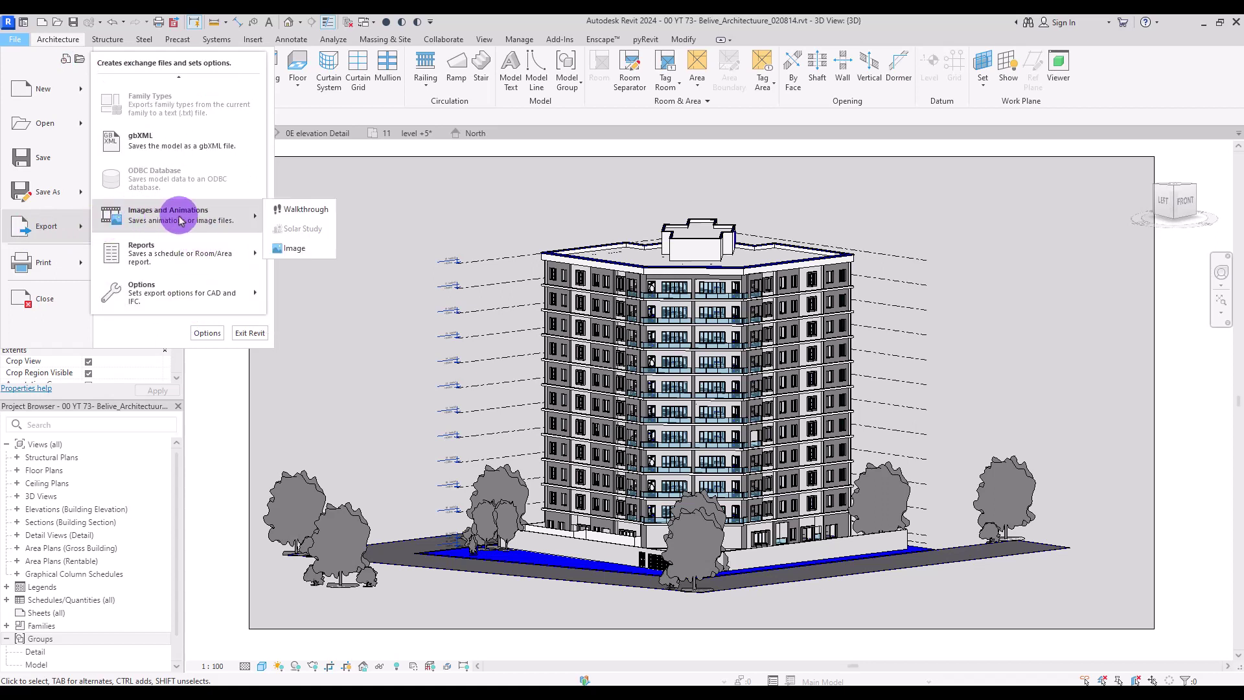
pyautogui.click(299, 251)
pyautogui.moveTo(595, 184); pyautogui.dragTo(672, 182)
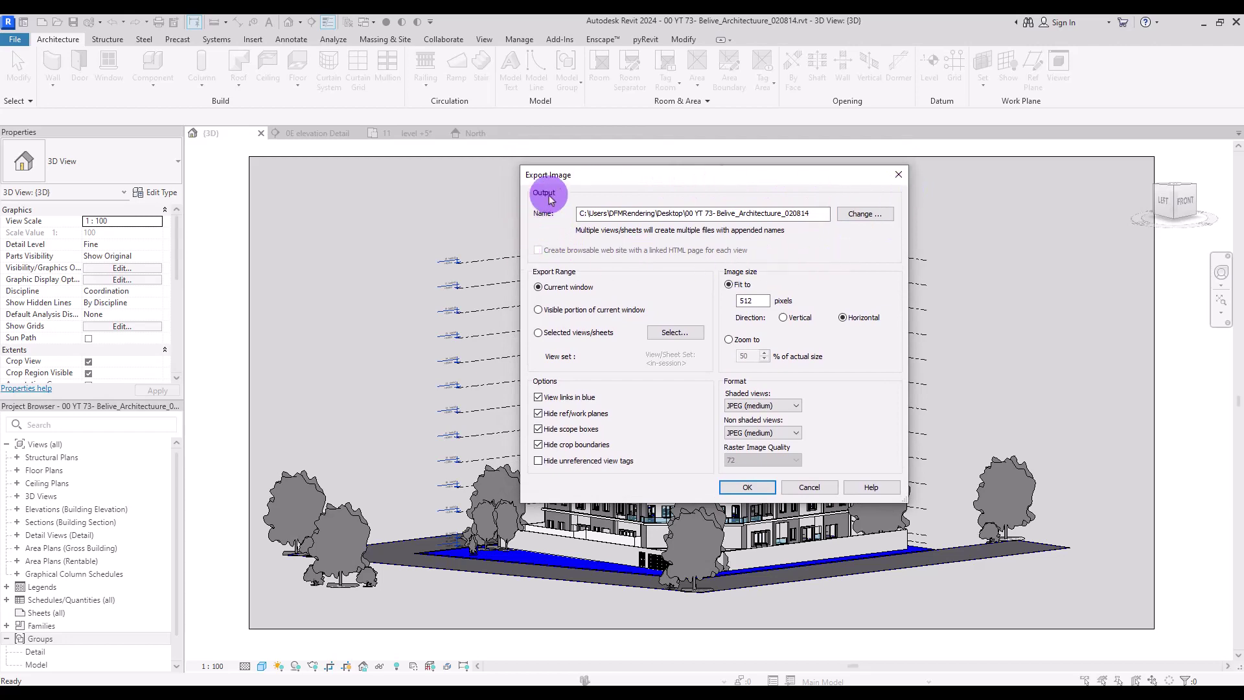
# Step: Change the exported image's file name to A on the Desktop
pyautogui.click(866, 215)
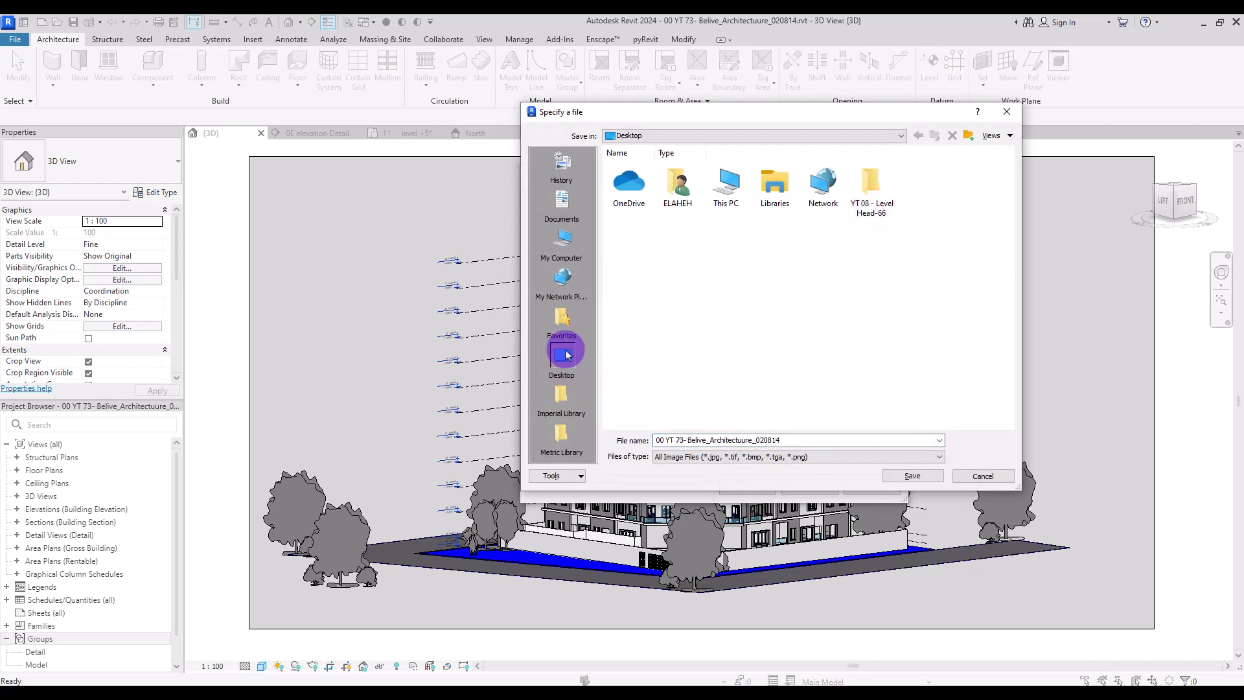
pyautogui.tripleClick(803, 442)
pyautogui.write('A')
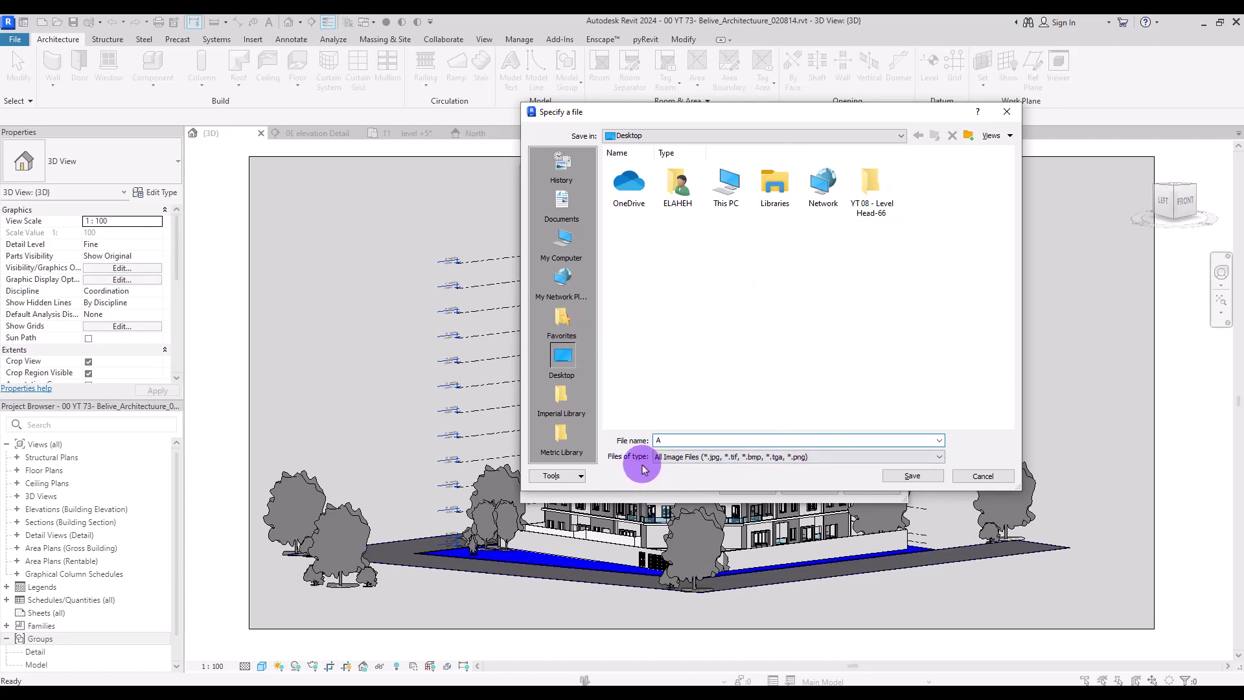
pyautogui.click(678, 459)
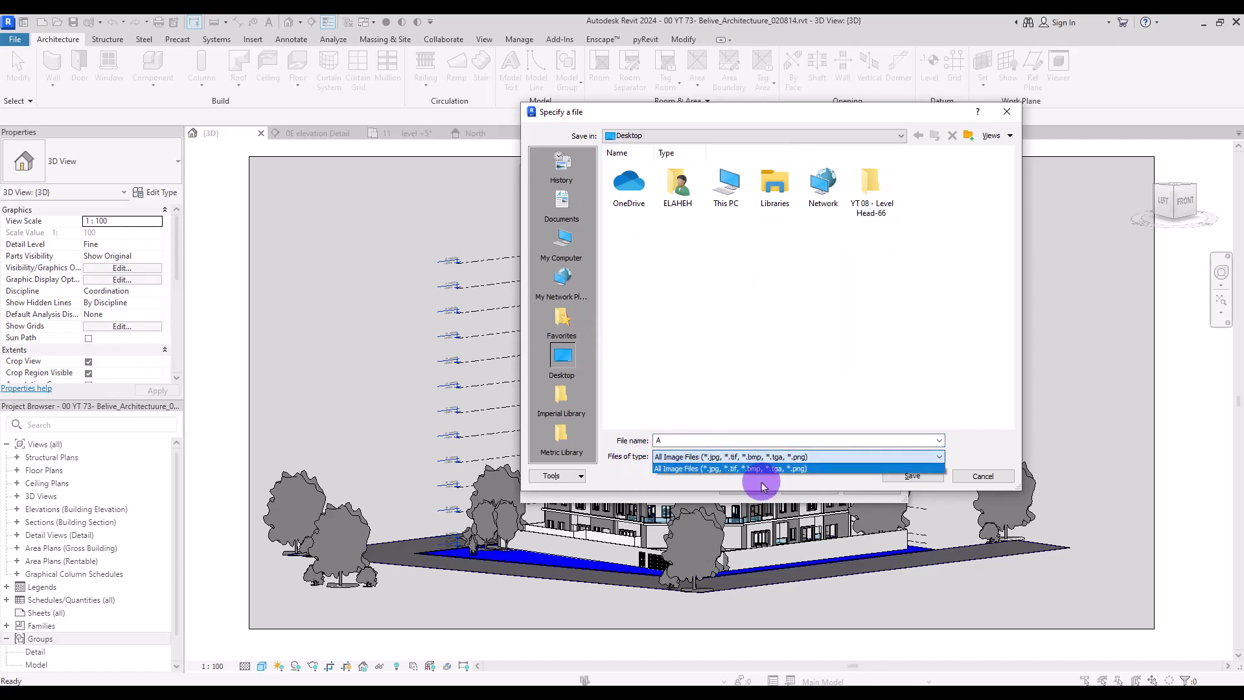
pyautogui.click(778, 387)
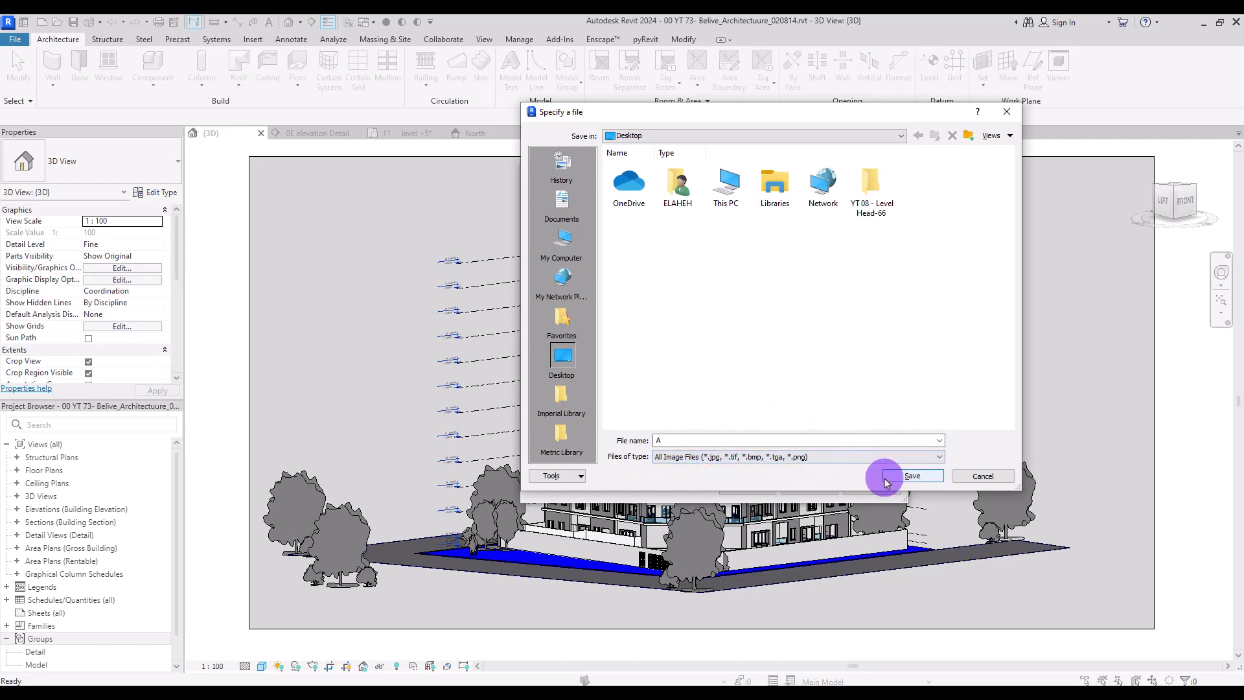
pyautogui.click(910, 476)
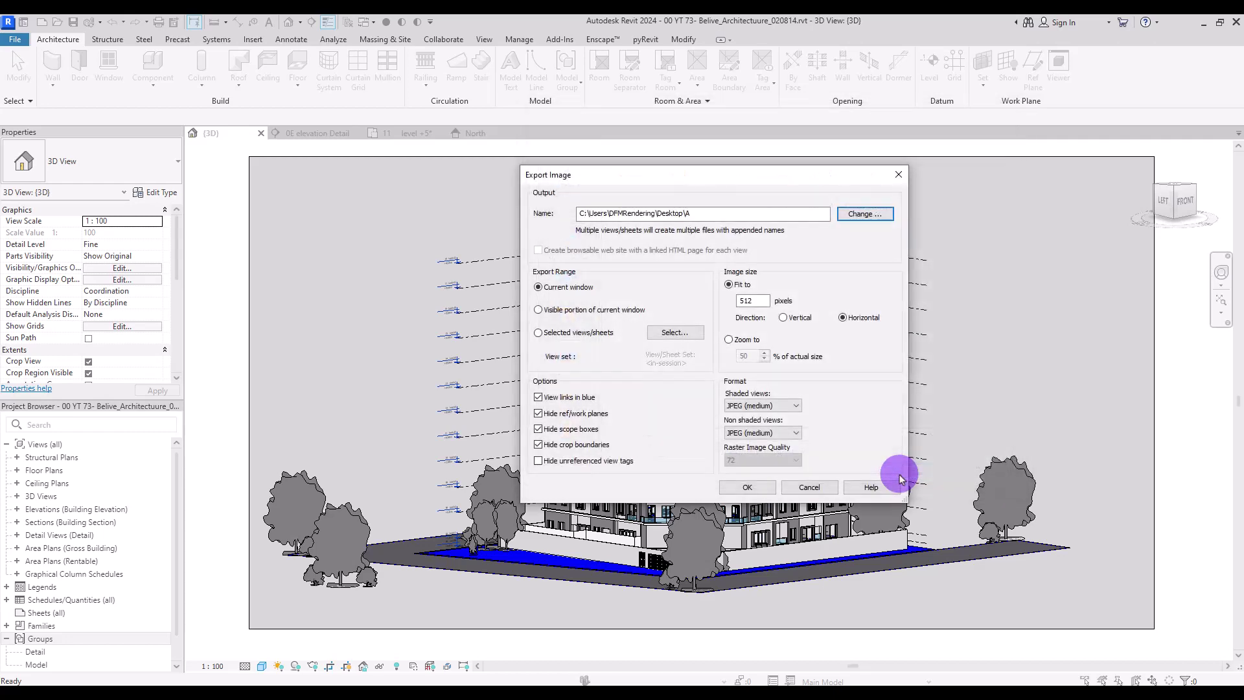
# Step: Run the export, saving the 3D tower view as A.jpg
pyautogui.moveTo(640, 177); pyautogui.dragTo(683, 154)
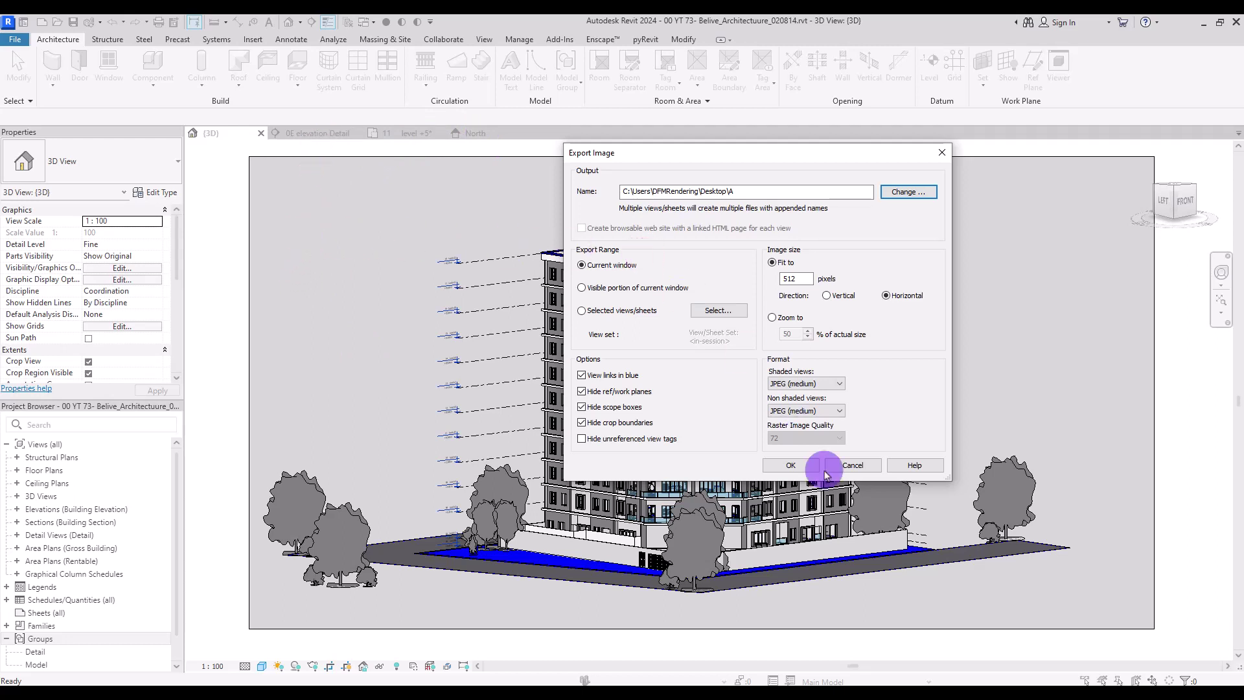
pyautogui.click(800, 468)
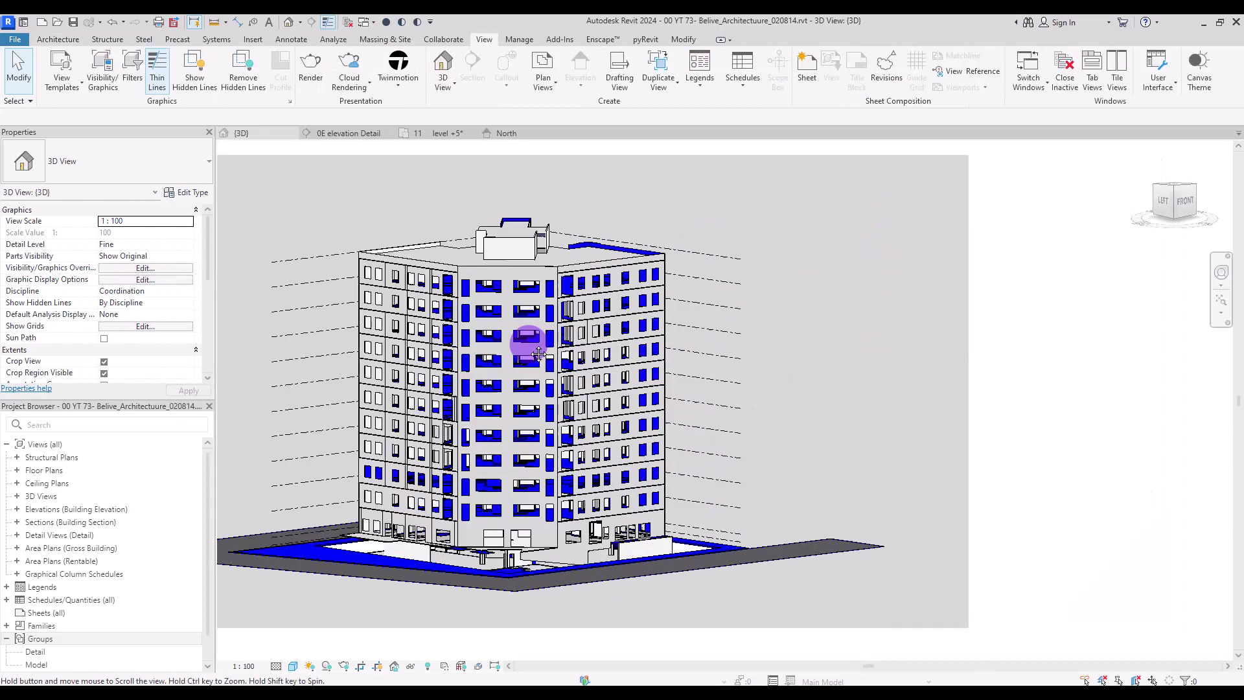
# Step: Pan the 3D view and export its visible portion as a 512-pixel JPEG
pyautogui.moveTo(516, 347); pyautogui.dragTo(269, 356, button='middle')
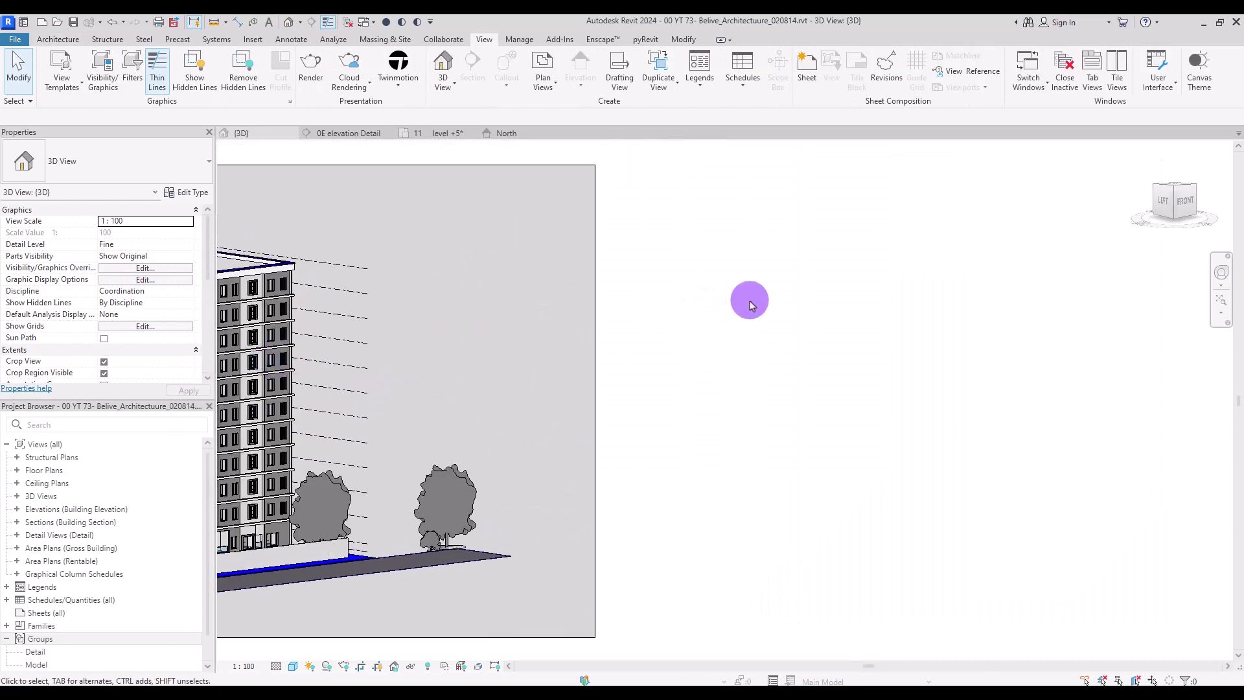
pyautogui.click(14, 39)
pyautogui.moveTo(48, 224)
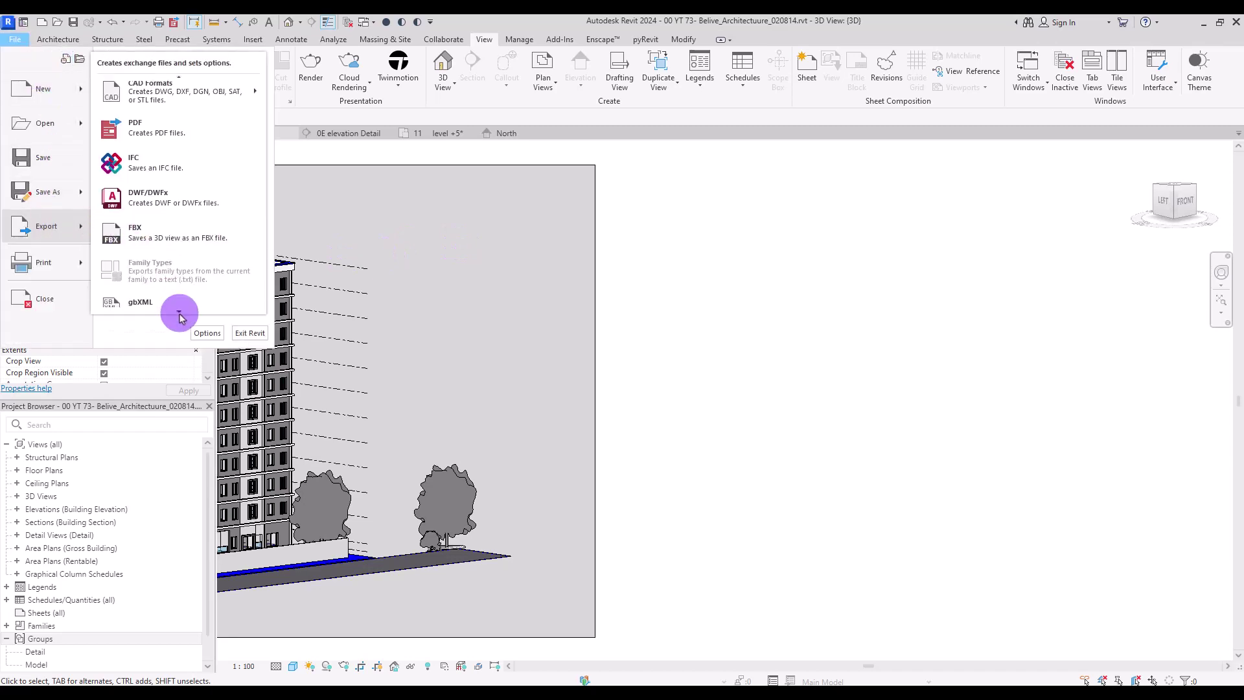
pyautogui.moveTo(179, 313)
pyautogui.moveTo(250, 224)
pyautogui.click(293, 249)
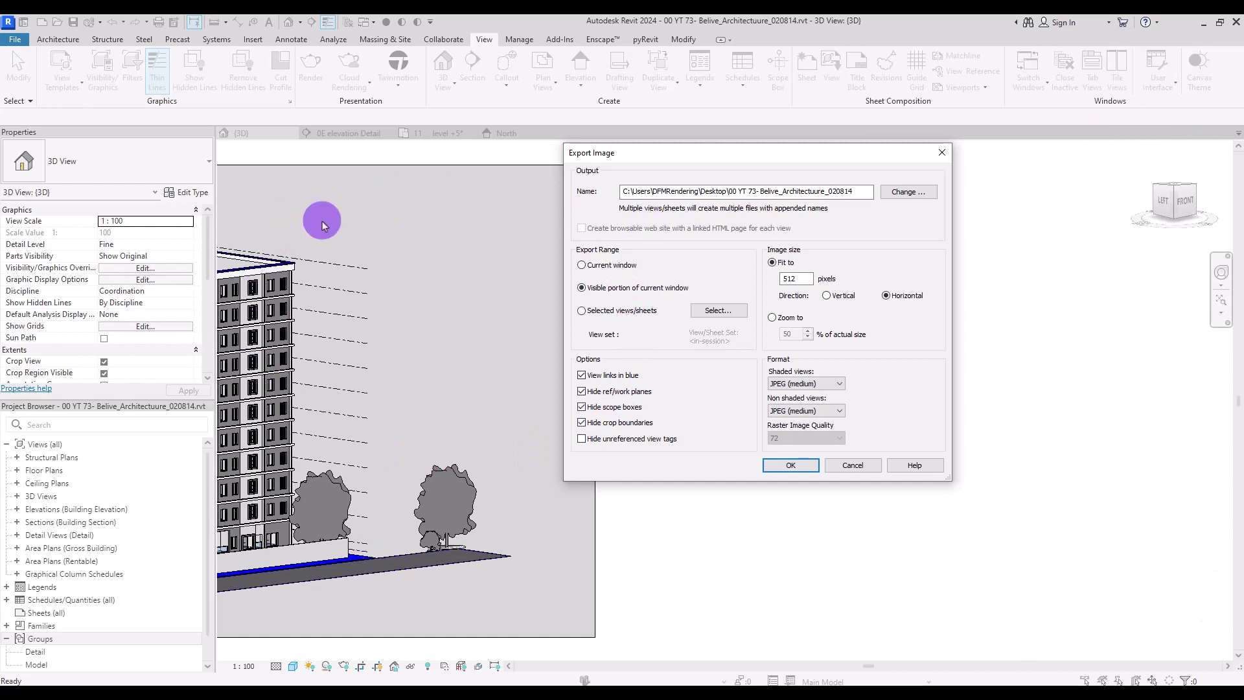
pyautogui.click(792, 466)
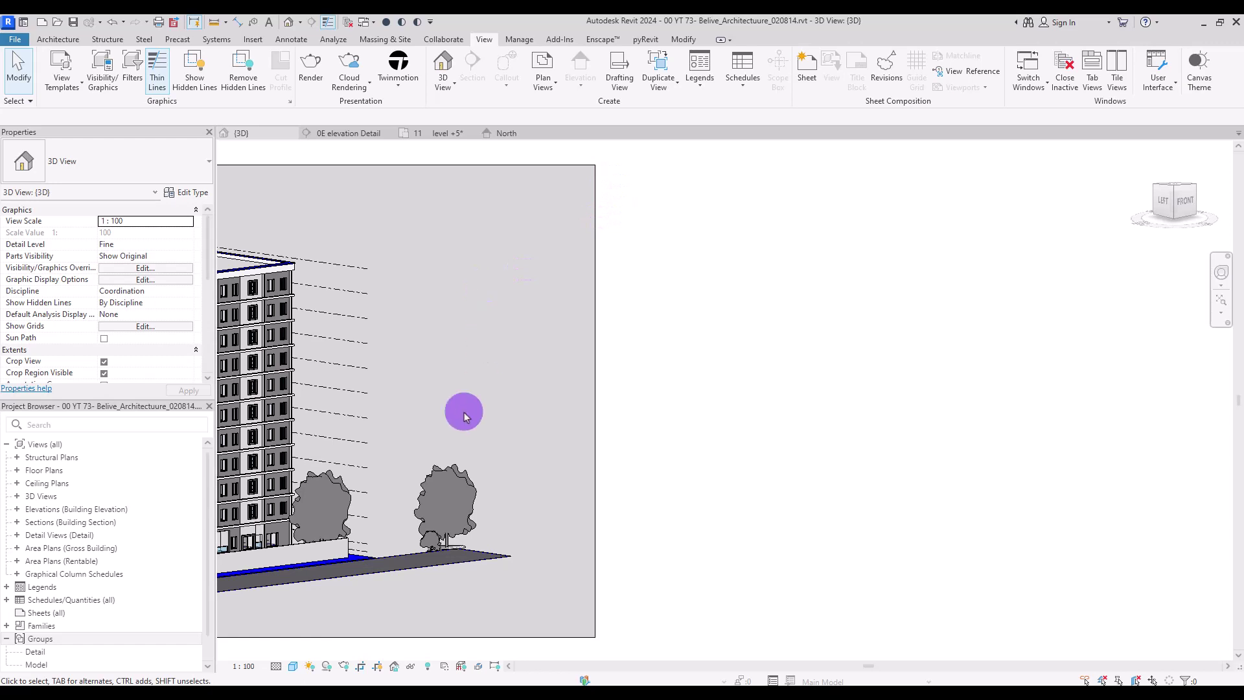
# Step: Start a new image export set to Selected views/sheets and open the view list
pyautogui.click(14, 39)
pyautogui.click(71, 240)
pyautogui.scroll(-3, 182, 317)
pyautogui.scroll(-2, 184, 317)
pyautogui.moveTo(236, 208)
pyautogui.click(297, 244)
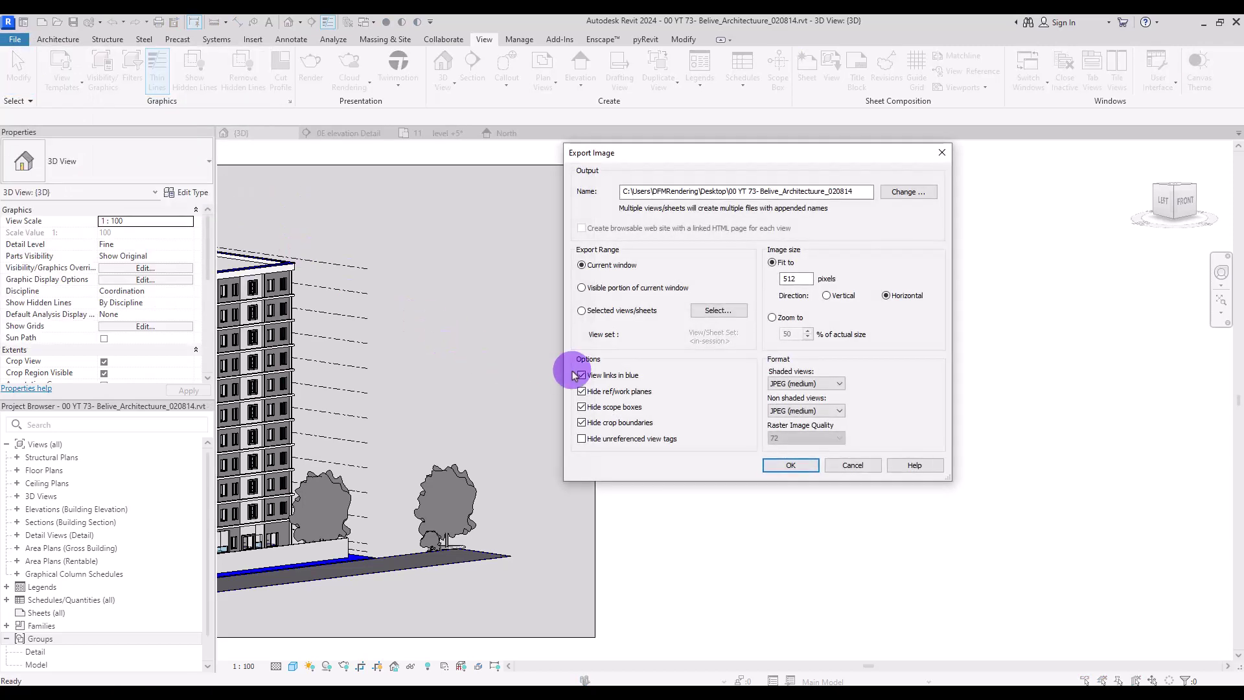
pyautogui.click(582, 311)
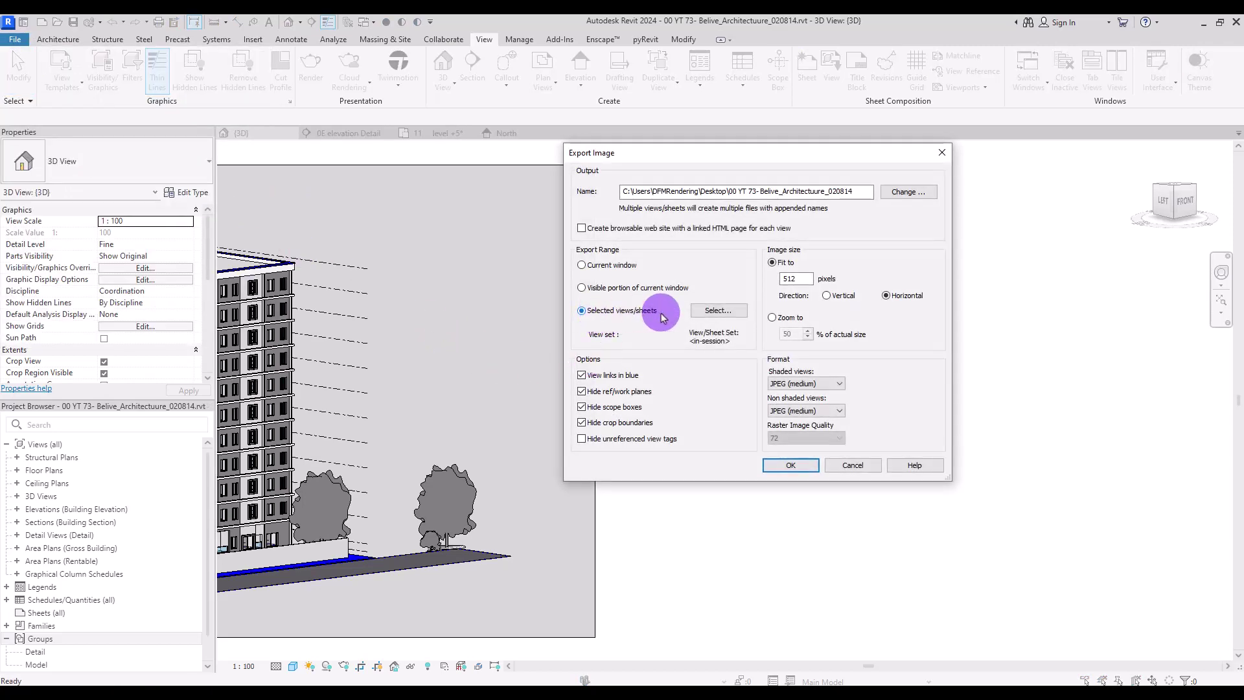
pyautogui.click(717, 312)
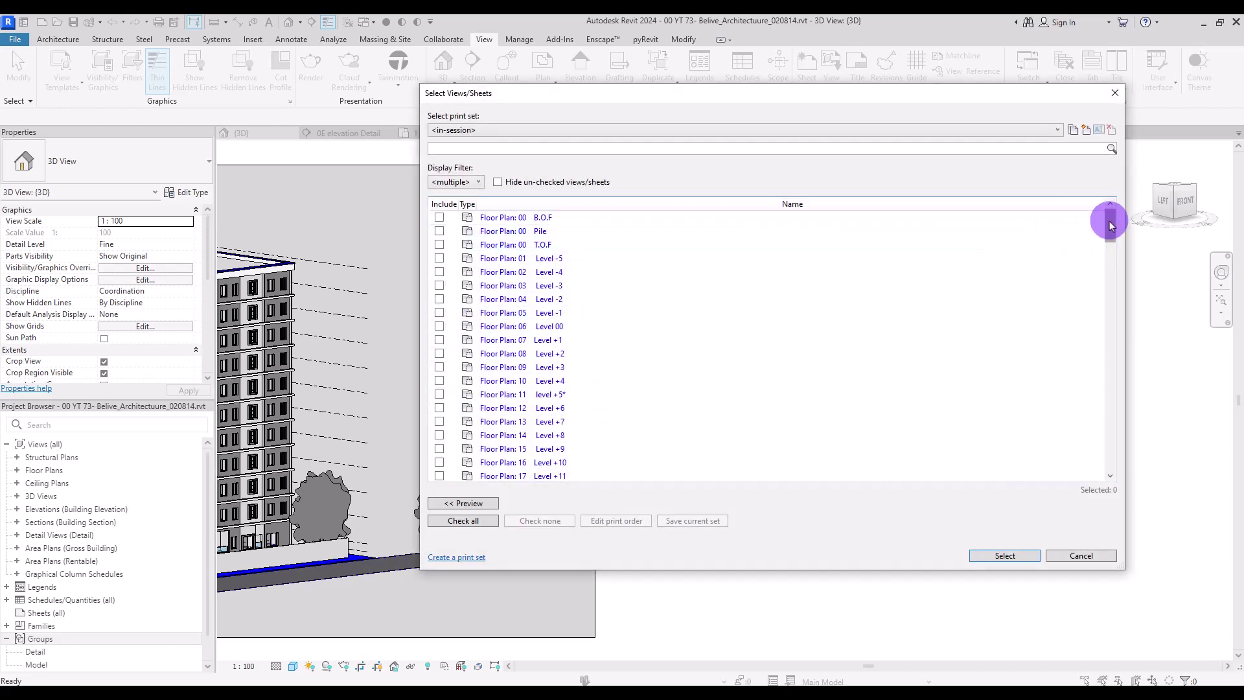
# Step: Tick Floor Plans Level -5, 00, +6, ceiling plans +6 and +3, South elevation, and 0F +5 3D
pyautogui.moveTo(1110, 225)
pyautogui.mouseDown()
pyautogui.moveTo(1117, 280)
pyautogui.moveTo(1111, 212)
pyautogui.mouseUp()
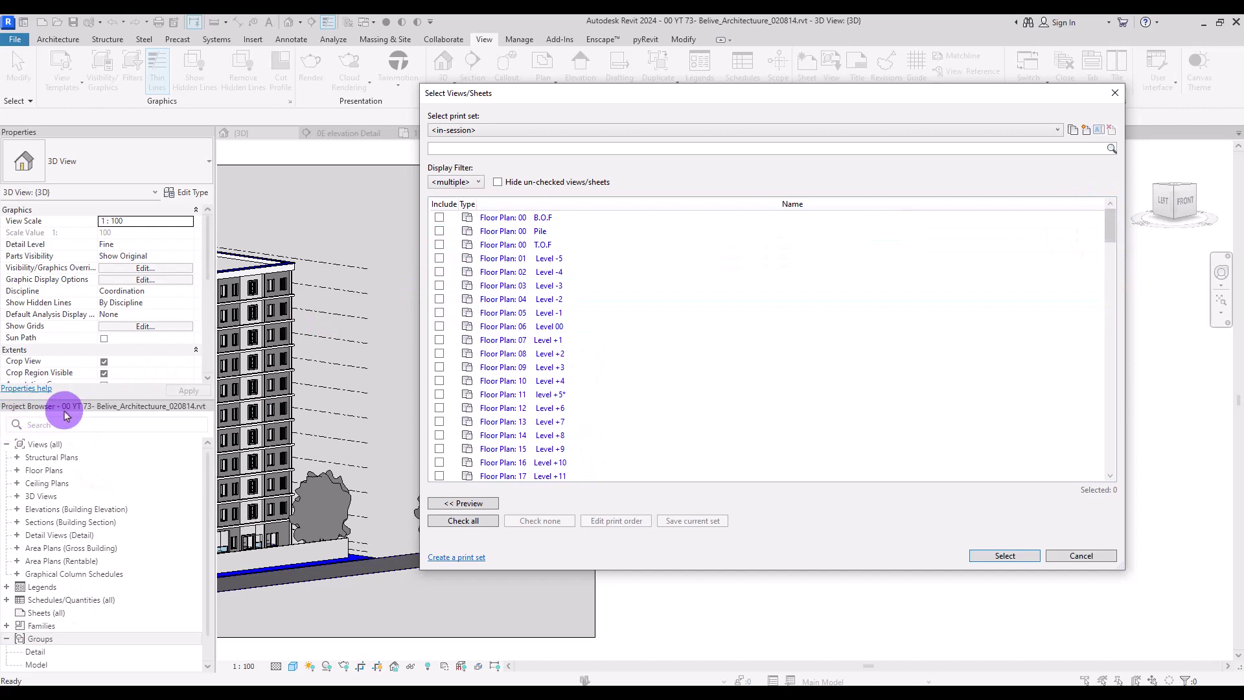
pyautogui.click(440, 273)
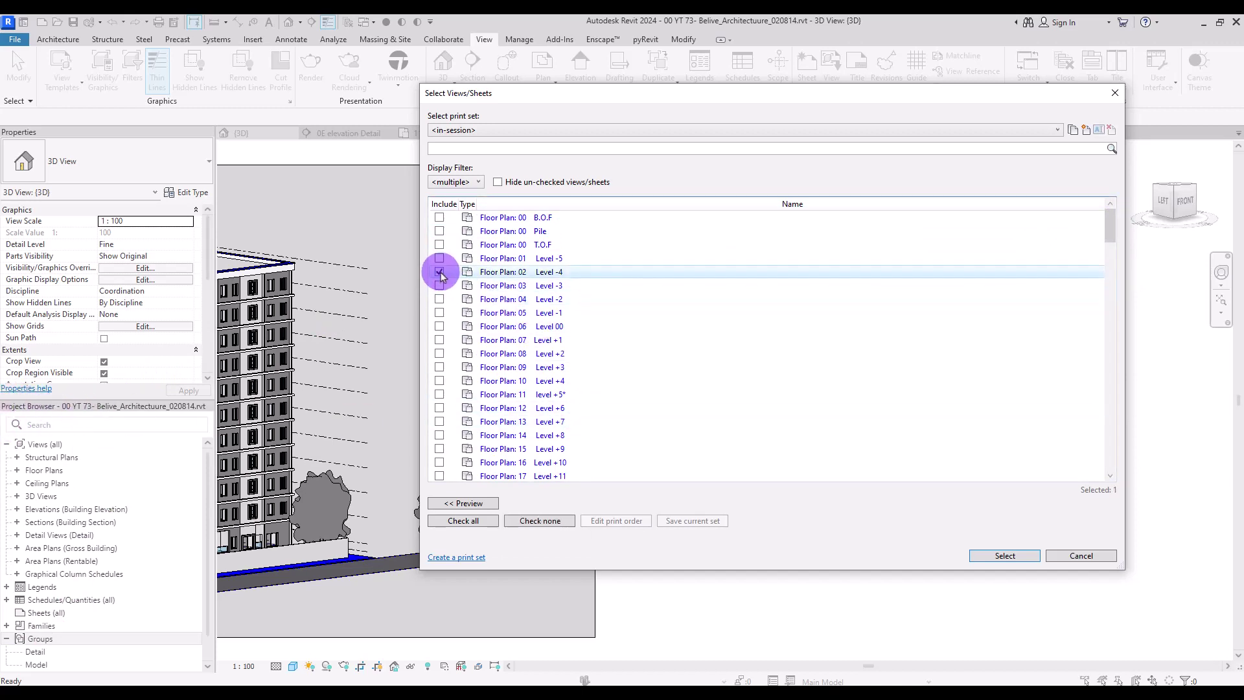
pyautogui.click(440, 273)
pyautogui.click(440, 260)
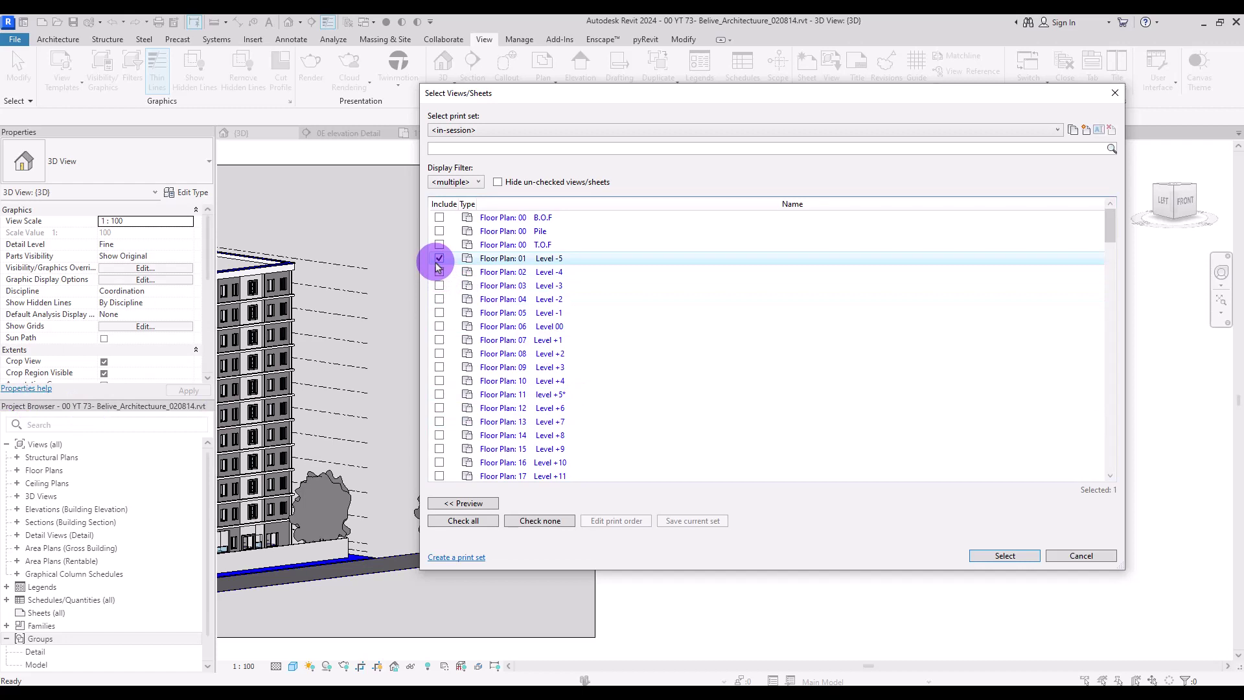
pyautogui.click(440, 326)
pyautogui.click(440, 409)
pyautogui.moveTo(1102, 241); pyautogui.dragTo(1109, 291)
pyautogui.click(440, 272)
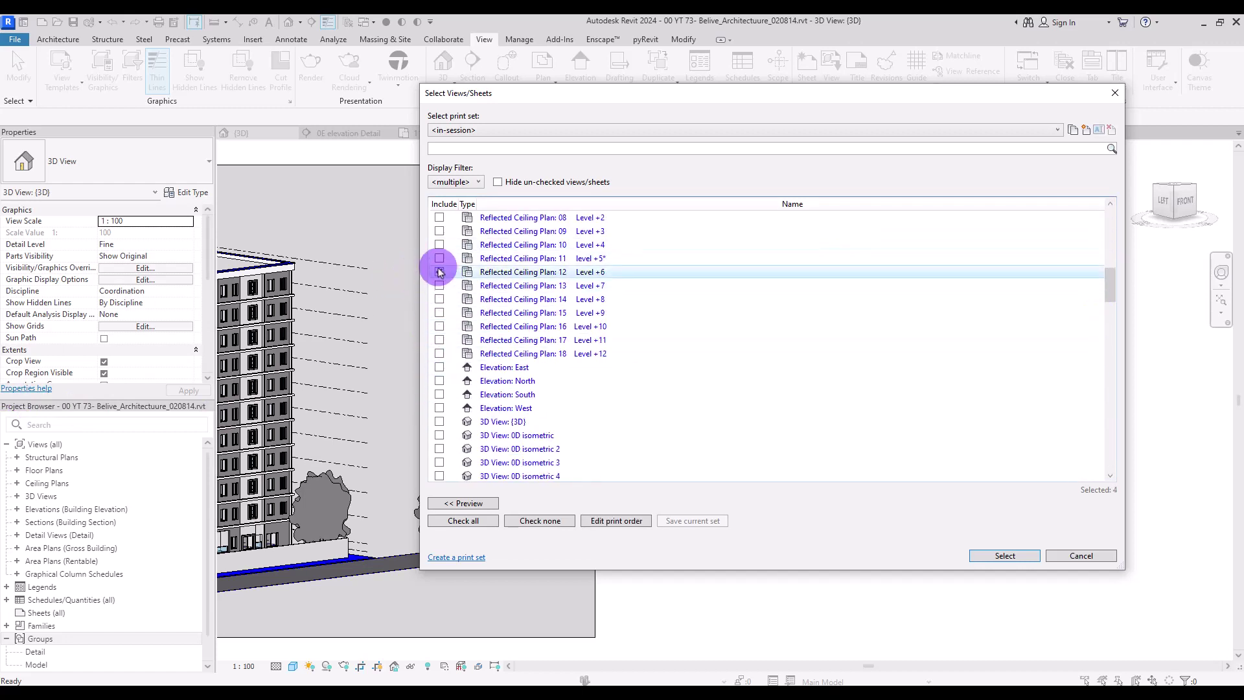
pyautogui.click(439, 232)
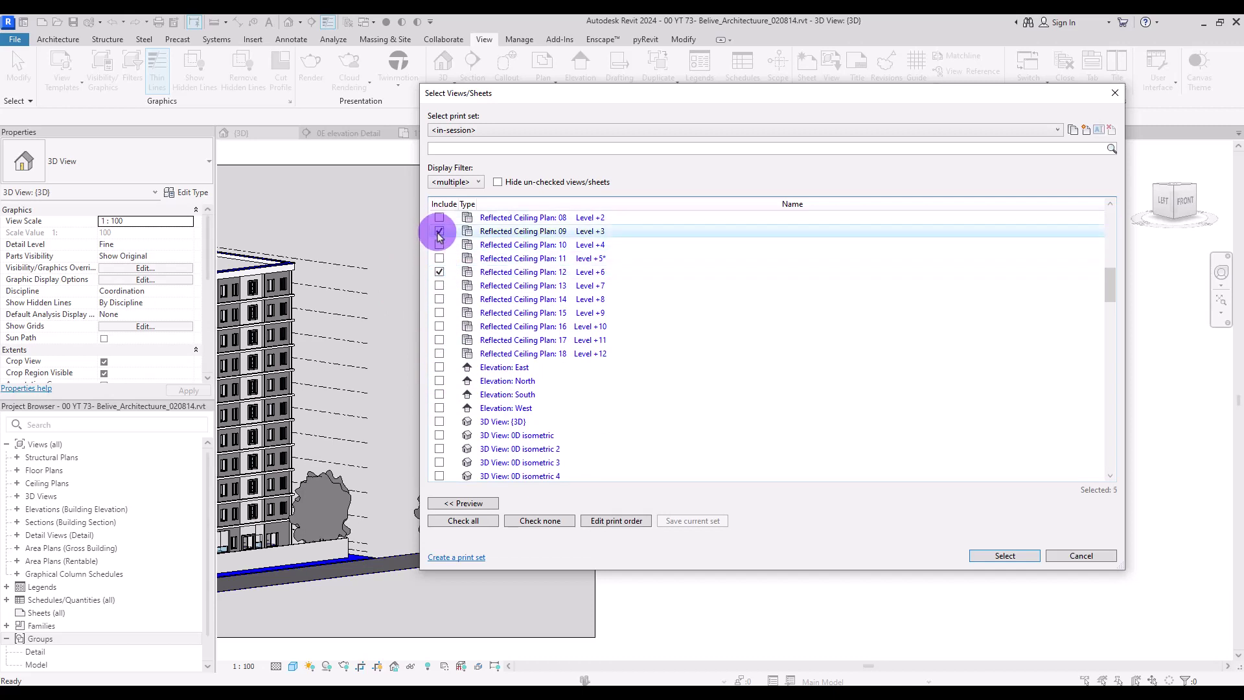
pyautogui.click(439, 394)
pyautogui.moveTo(1115, 294); pyautogui.dragTo(1122, 454)
pyautogui.click(440, 299)
# Step: Add the 0G living room view, show the preview, and restore the 2D Views filter
pyautogui.click(525, 380)
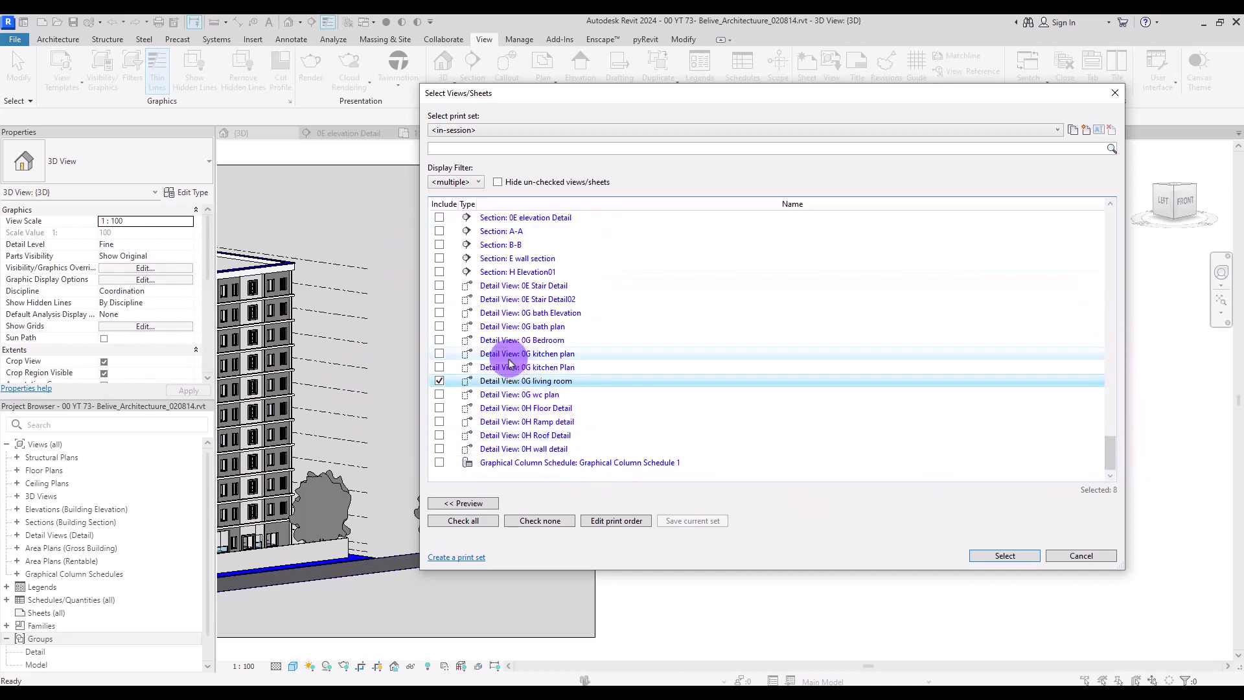
pyautogui.click(464, 502)
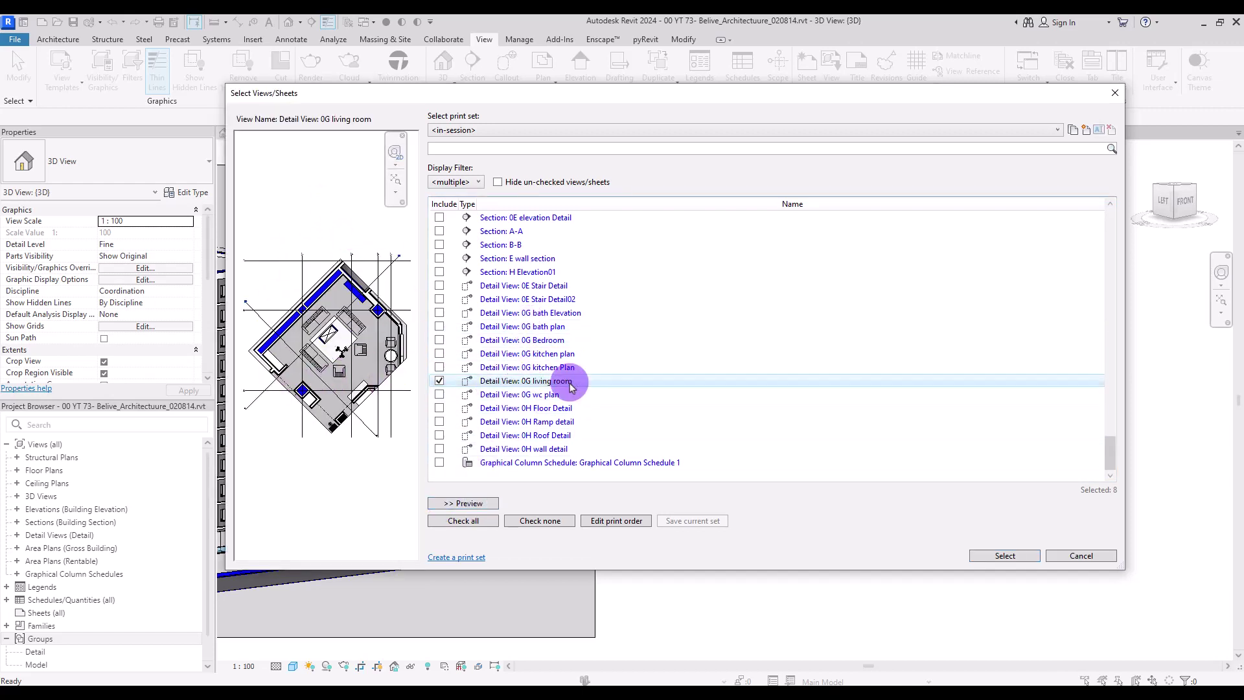
pyautogui.click(475, 188)
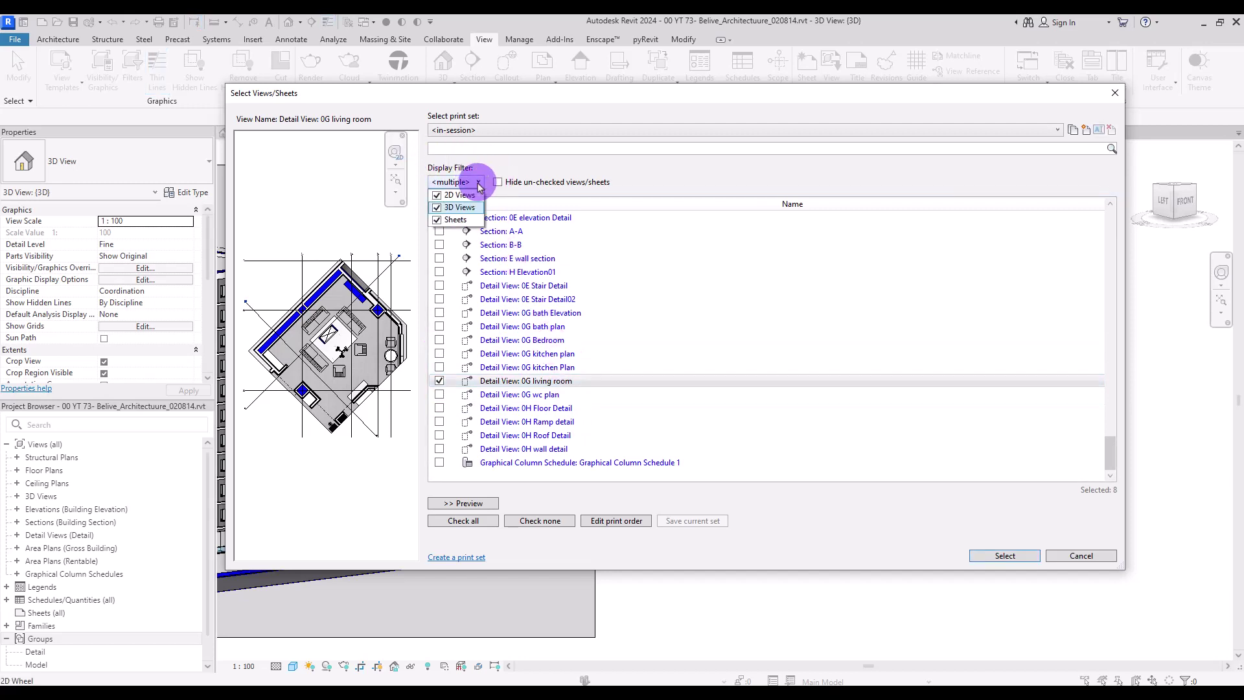
pyautogui.click(437, 197)
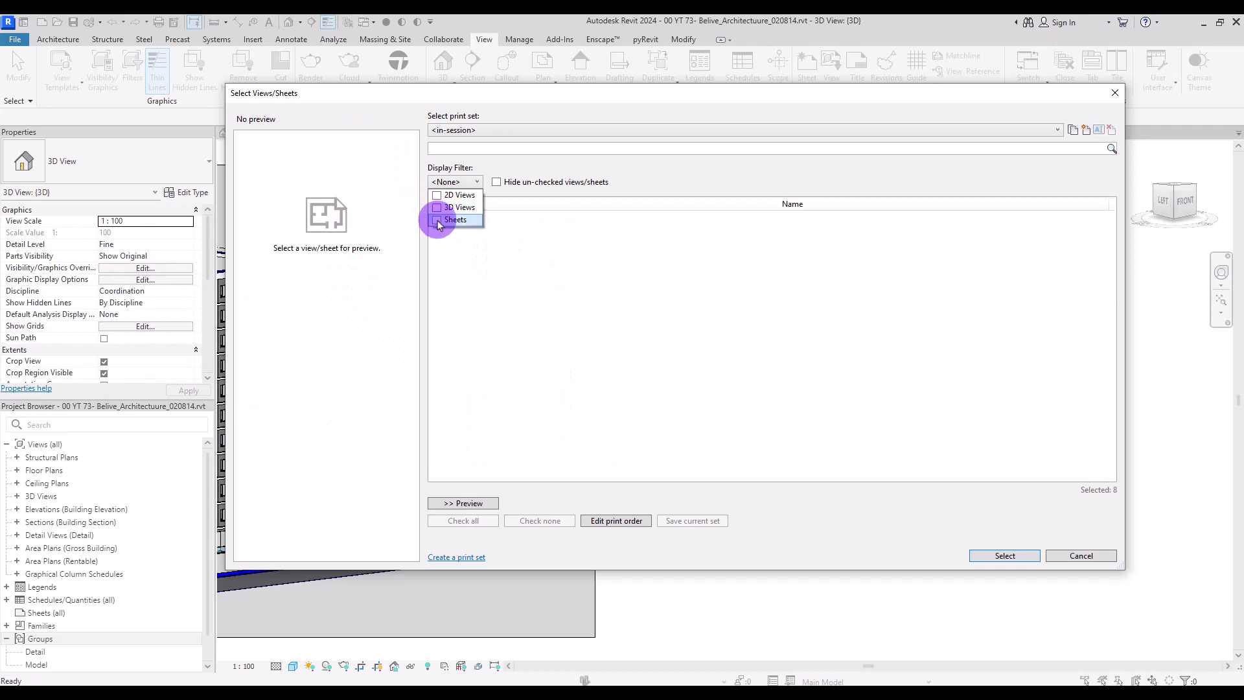
pyautogui.click(436, 221)
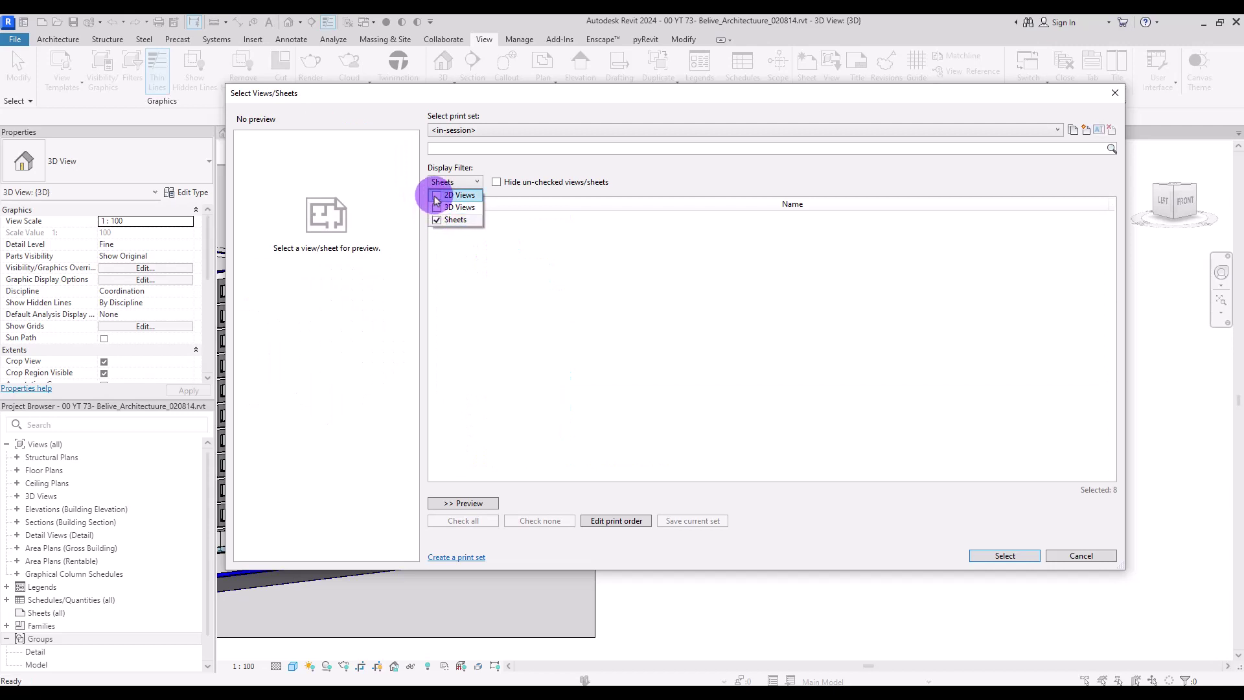
pyautogui.click(436, 196)
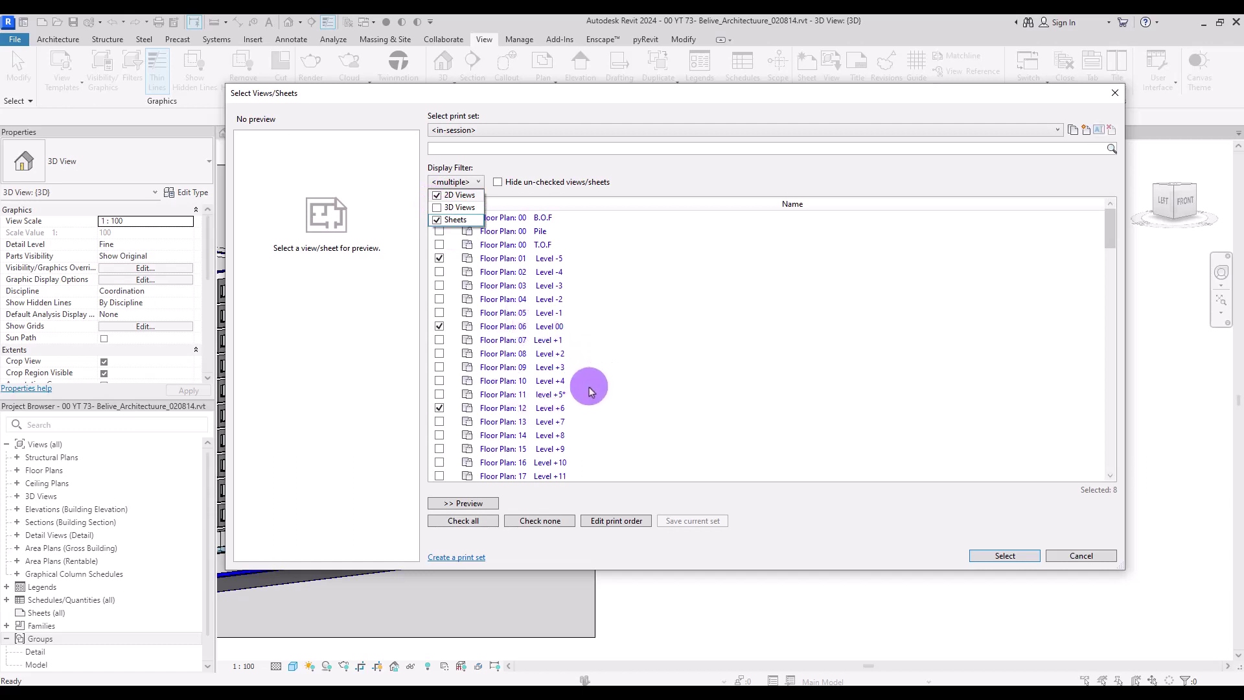
# Step: Review the export print order without changes and confirm the eight selected views
pyautogui.click(522, 160)
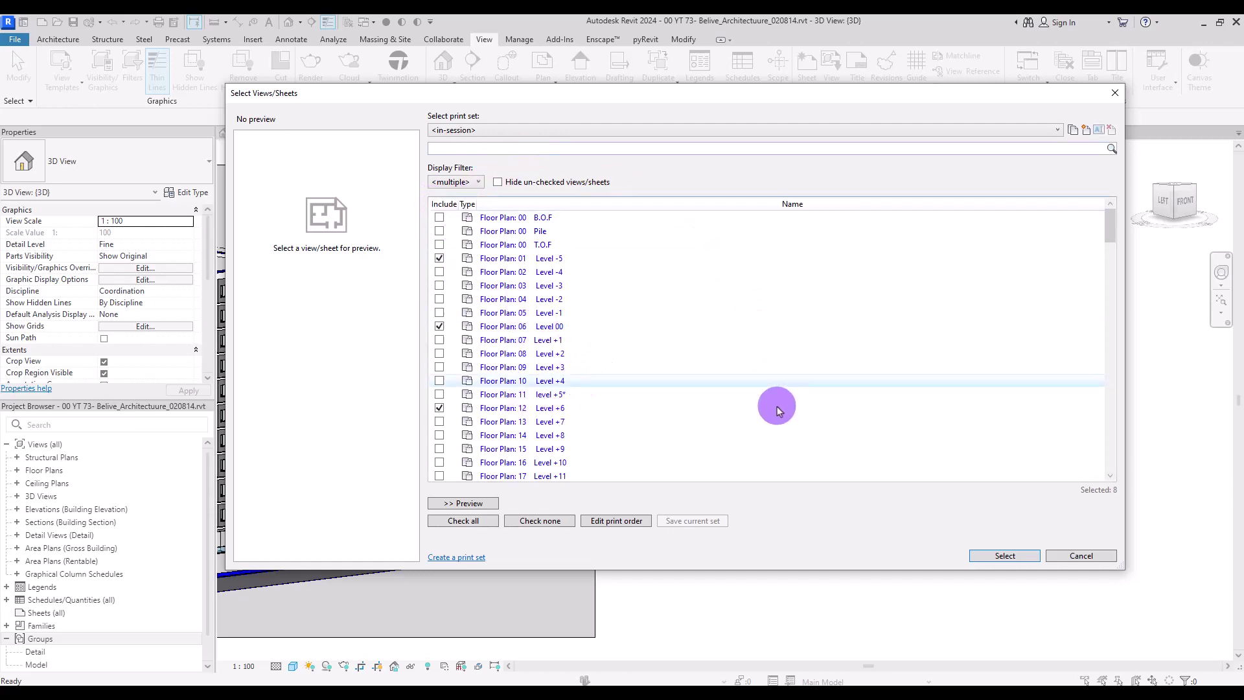
pyautogui.click(600, 524)
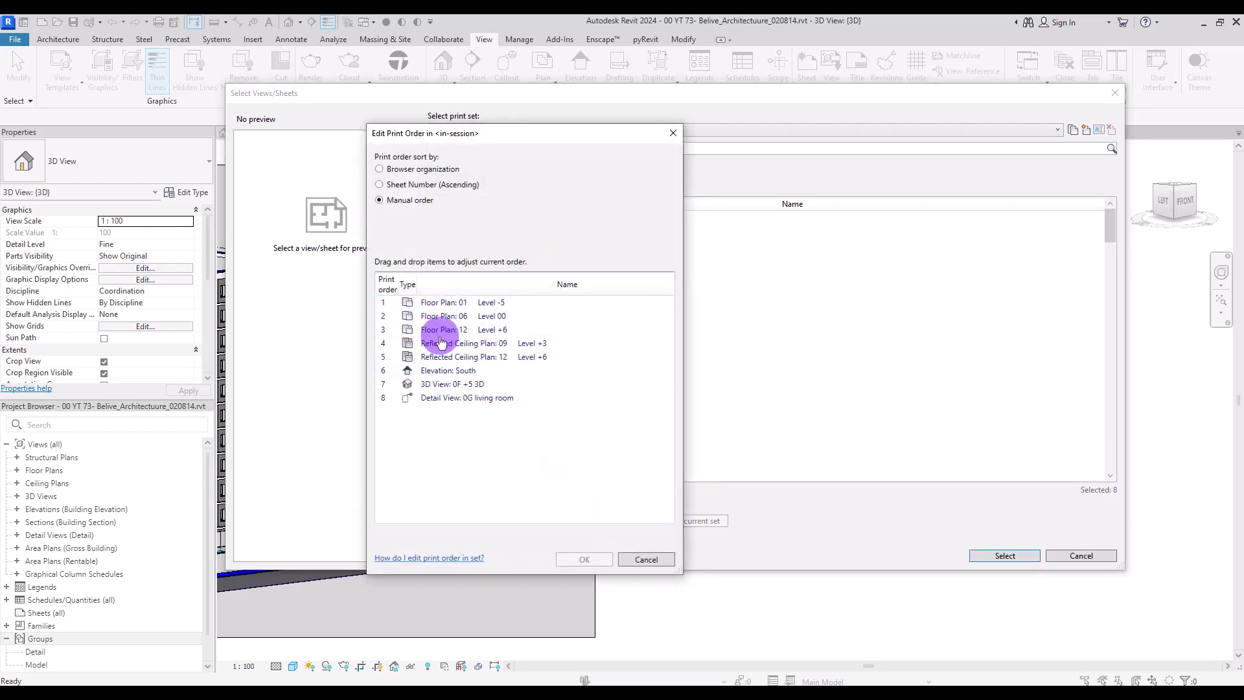
pyautogui.click(641, 561)
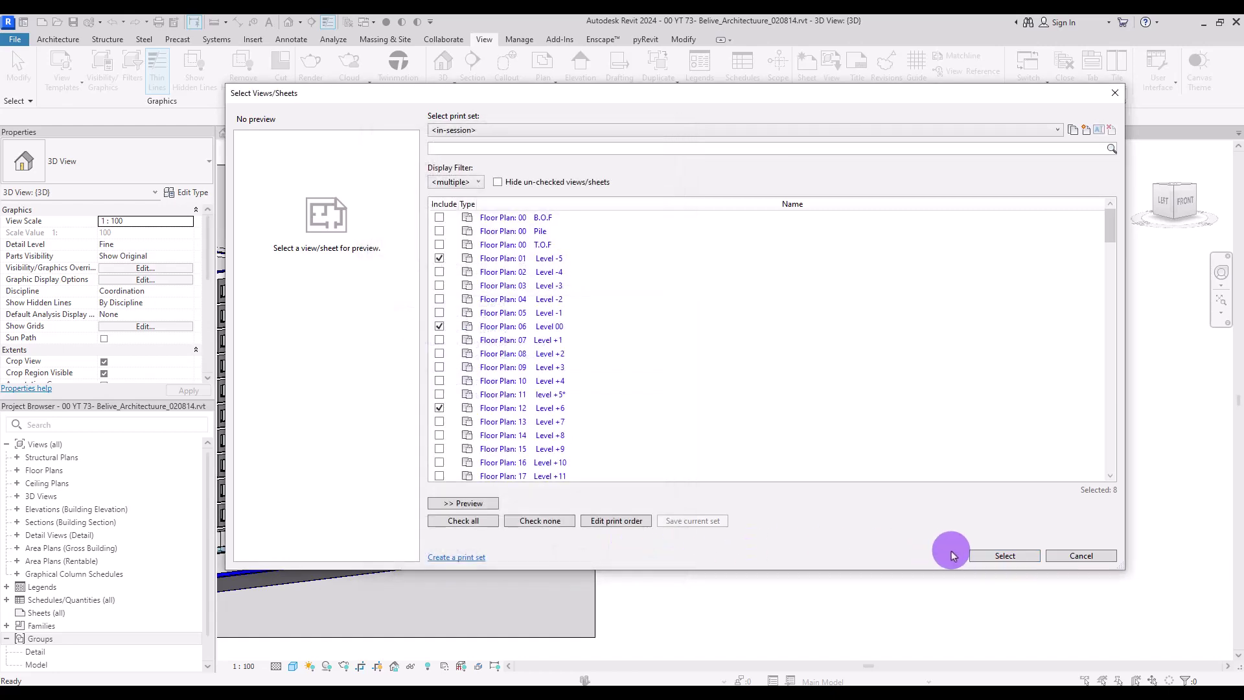
pyautogui.click(1021, 561)
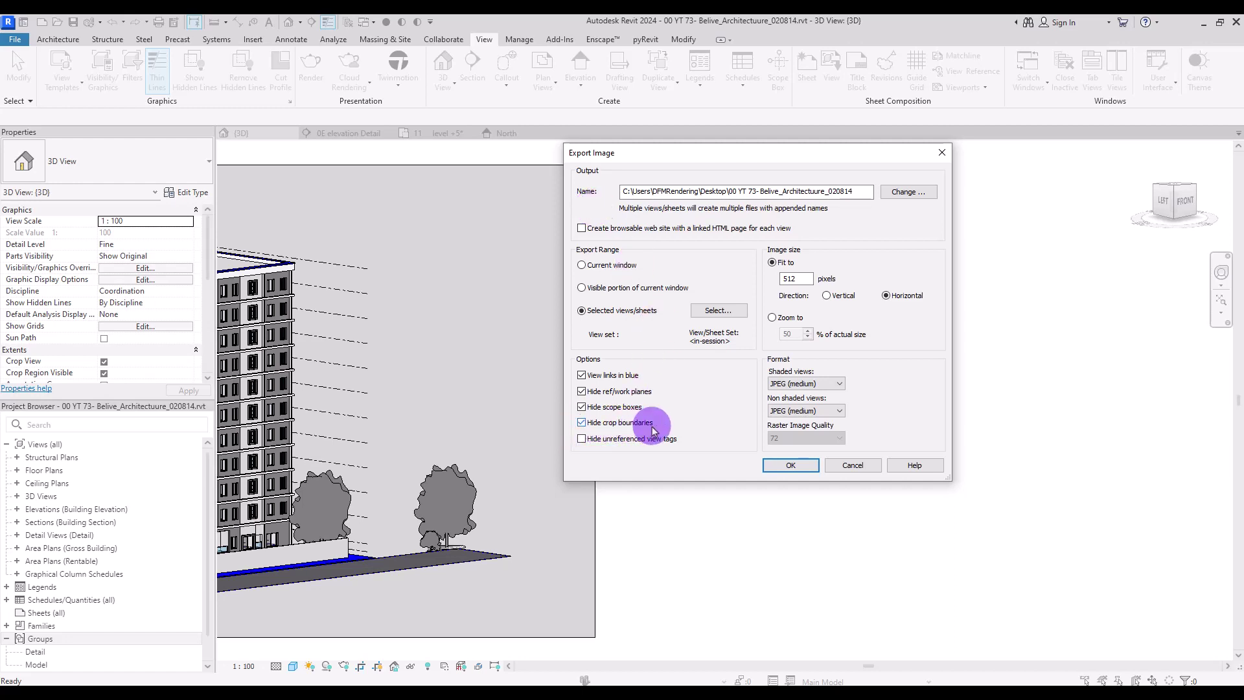
# Step: Cancel the multi-view export, switch to the 0E elevation Detail section, and reopen File
pyautogui.click(862, 465)
pyautogui.click(348, 135)
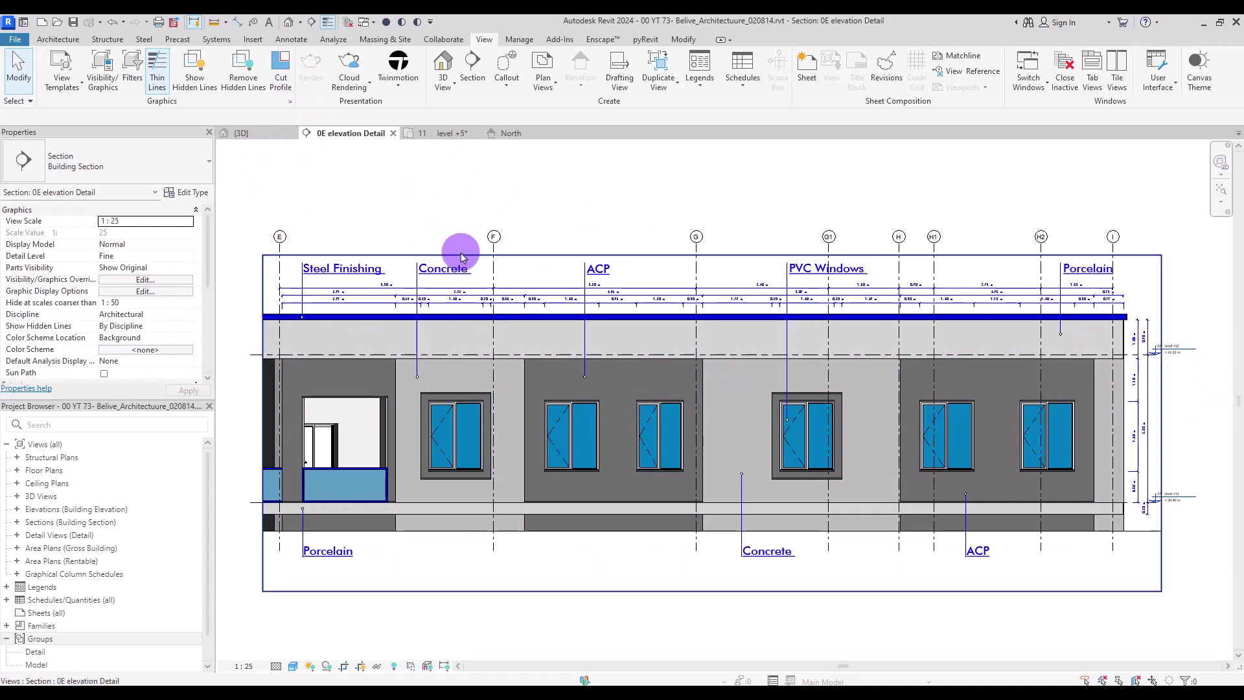
pyautogui.click(418, 254)
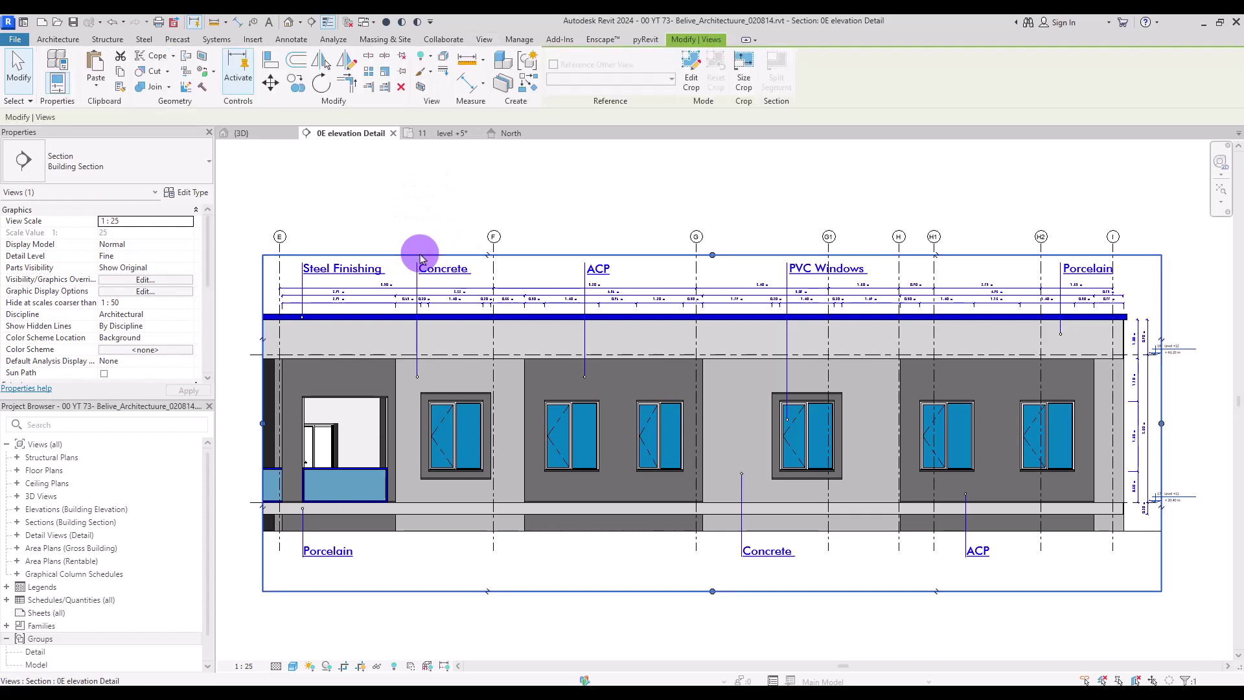
pyautogui.click(436, 200)
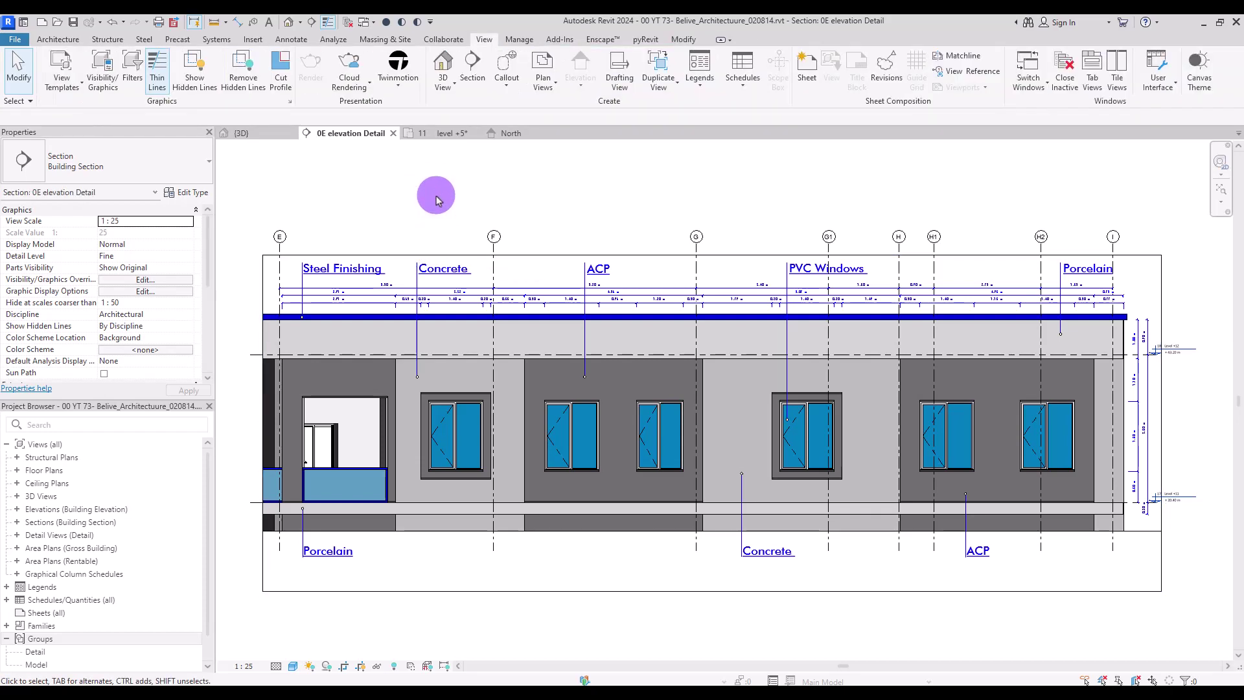
pyautogui.click(15, 39)
# Step: Open the Image export dialog for the 0E elevation section
pyautogui.moveTo(71, 223)
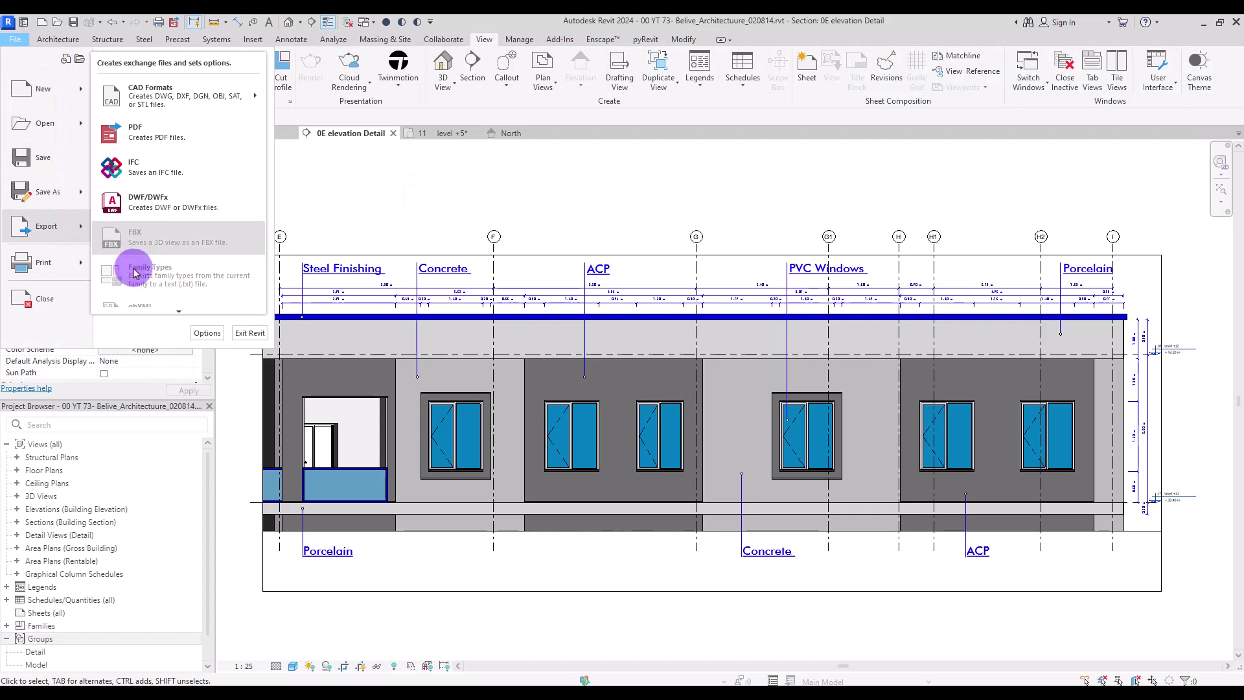
pyautogui.click(179, 313)
pyautogui.moveTo(222, 216)
pyautogui.click(278, 244)
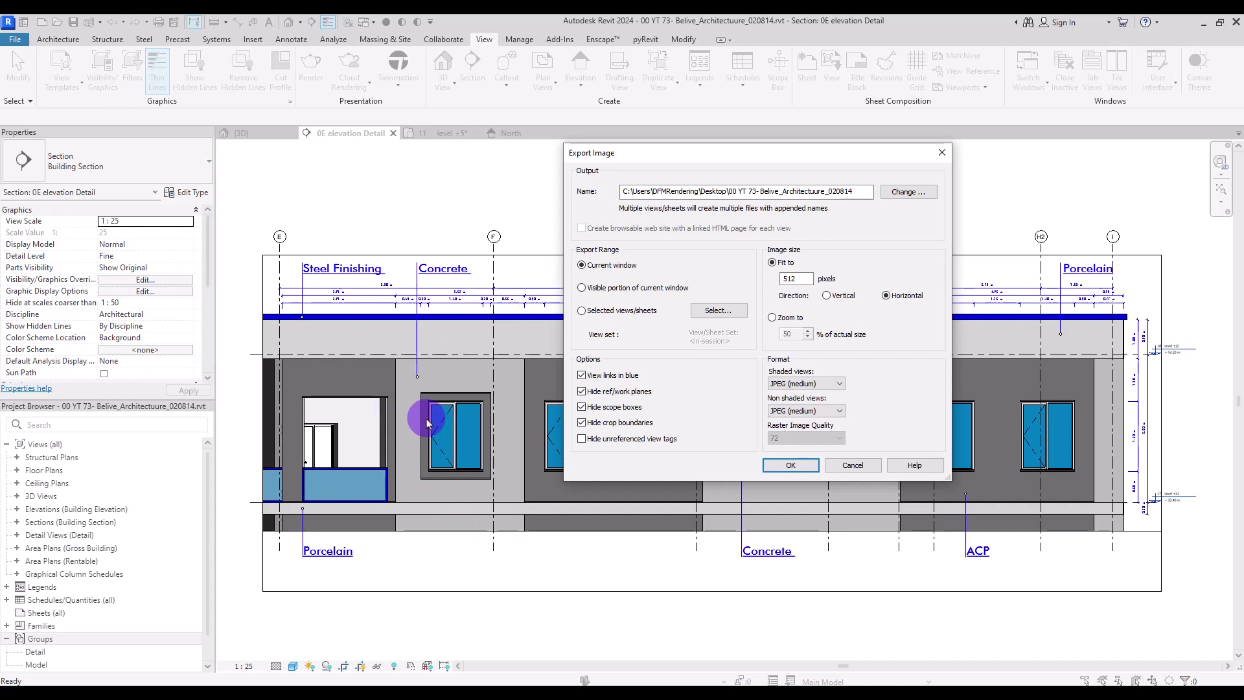
# Step: Hide unreferenced view tags and set the export zoom to 200% of actual size
pyautogui.click(582, 439)
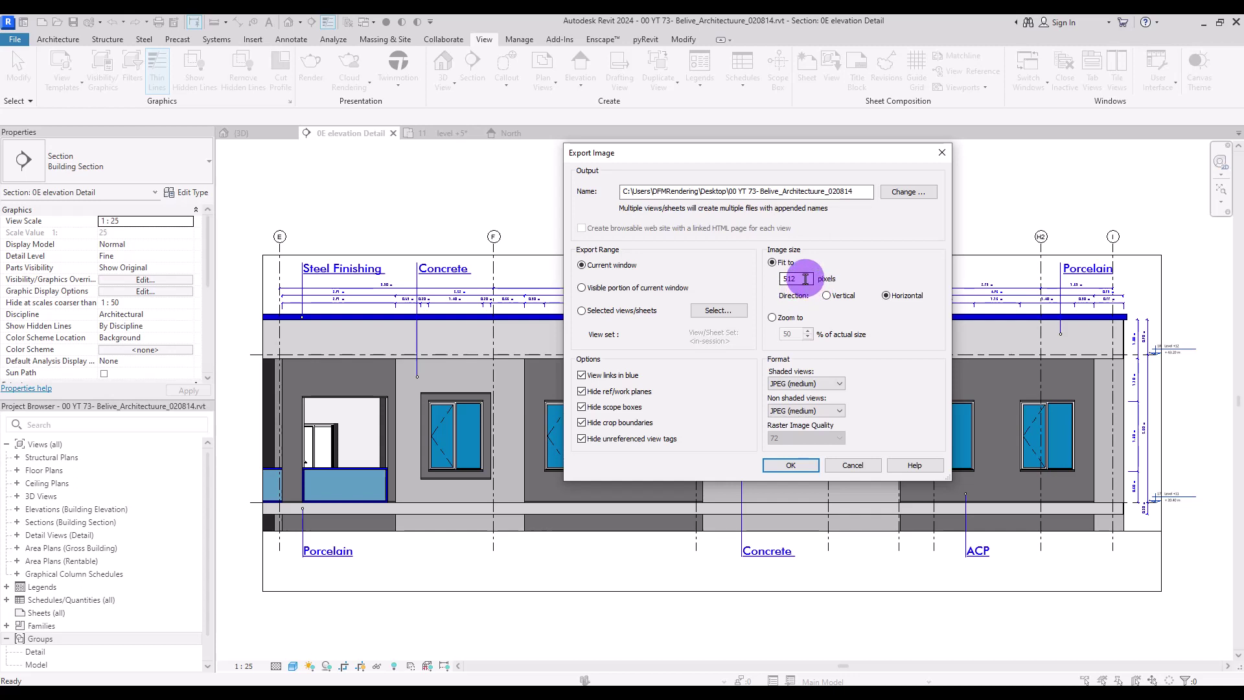
pyautogui.click(773, 317)
pyautogui.moveTo(793, 334); pyautogui.dragTo(751, 337)
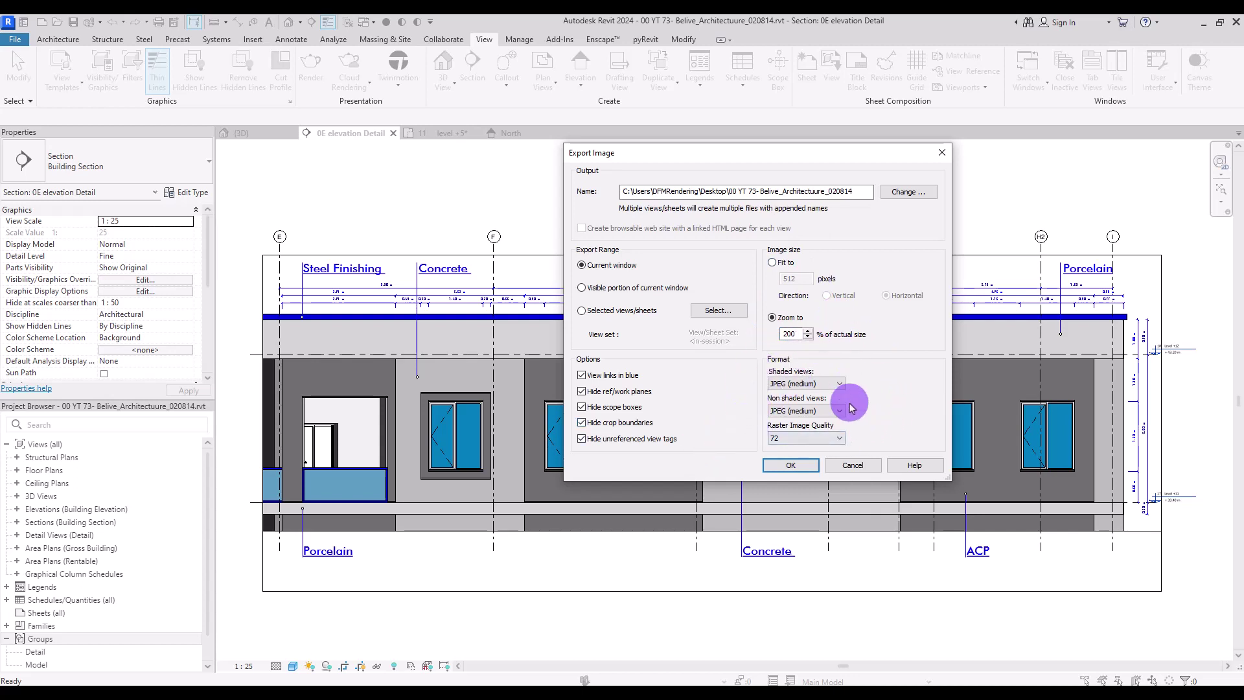
pyautogui.click(904, 193)
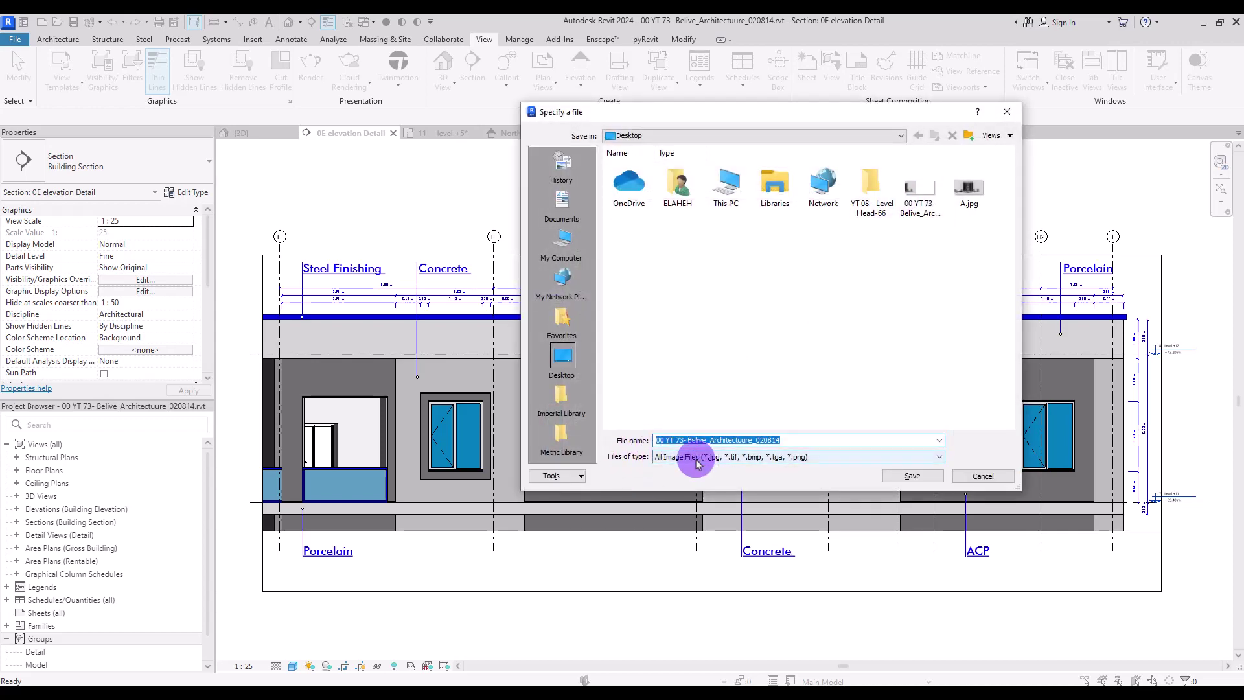
# Step: Close the file chooser without changes, keeping all image file types
pyautogui.click(688, 457)
pyautogui.click(827, 472)
pyautogui.click(1007, 112)
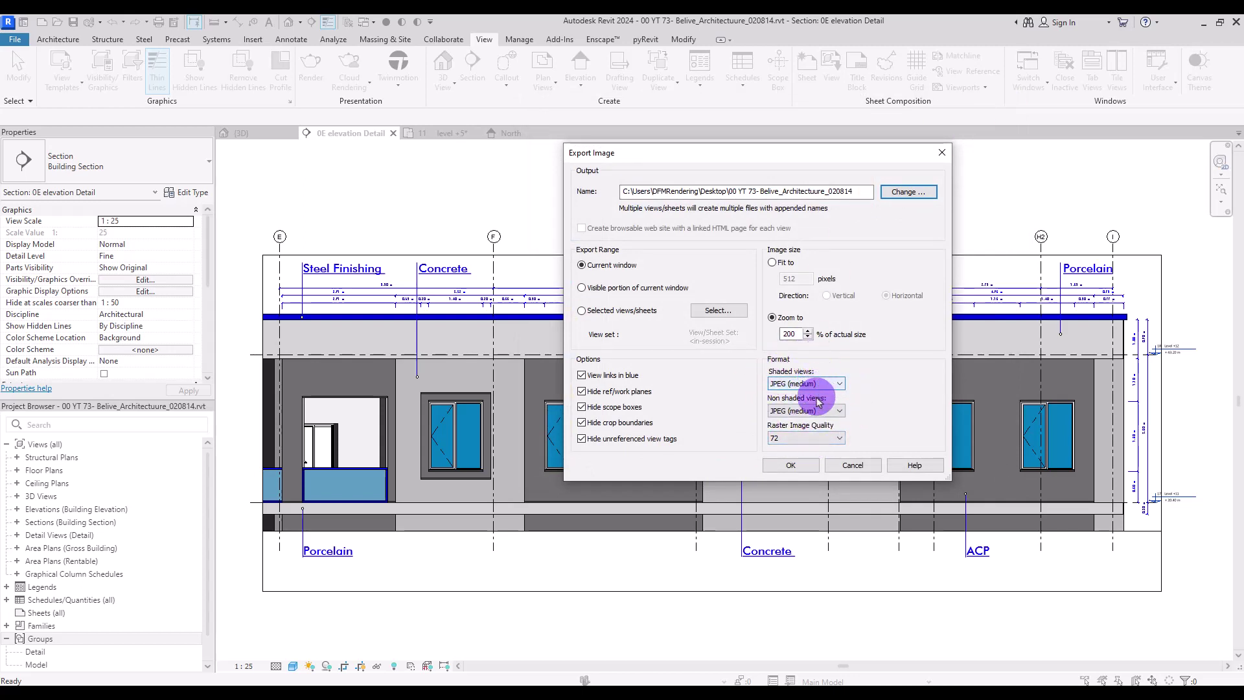
# Step: Keep shaded views at JPEG (medium) and raster image quality at 72
pyautogui.click(833, 386)
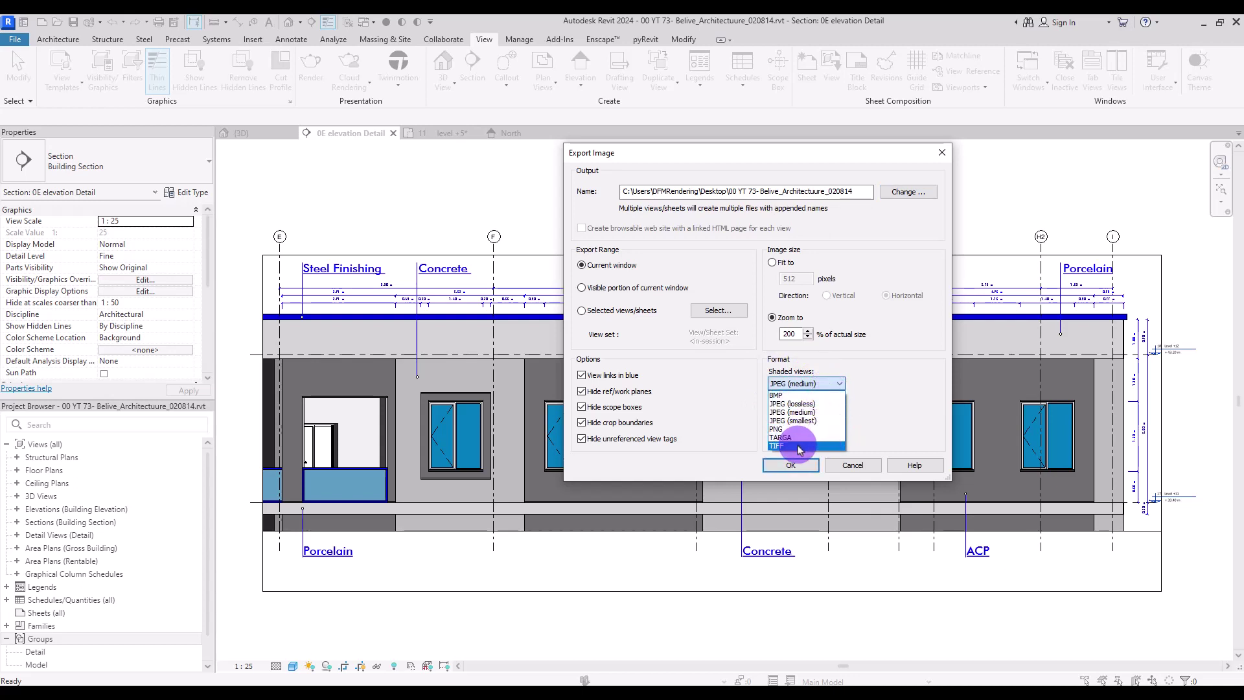
pyautogui.click(840, 385)
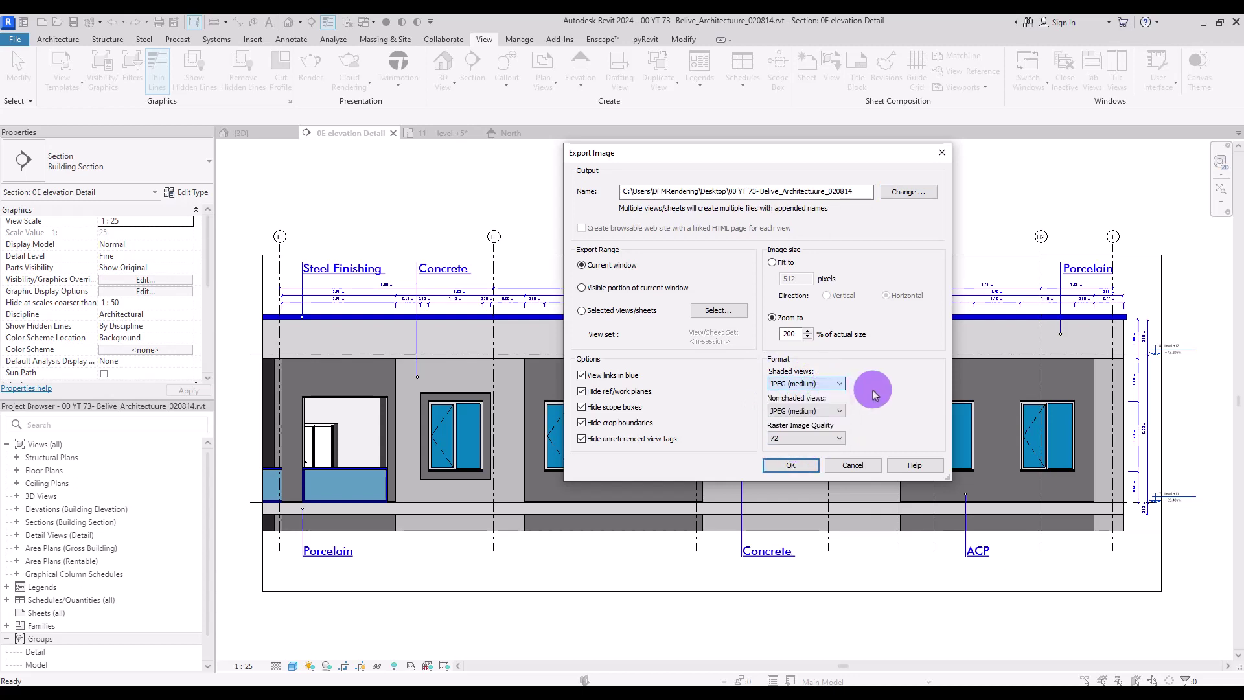
pyautogui.click(834, 387)
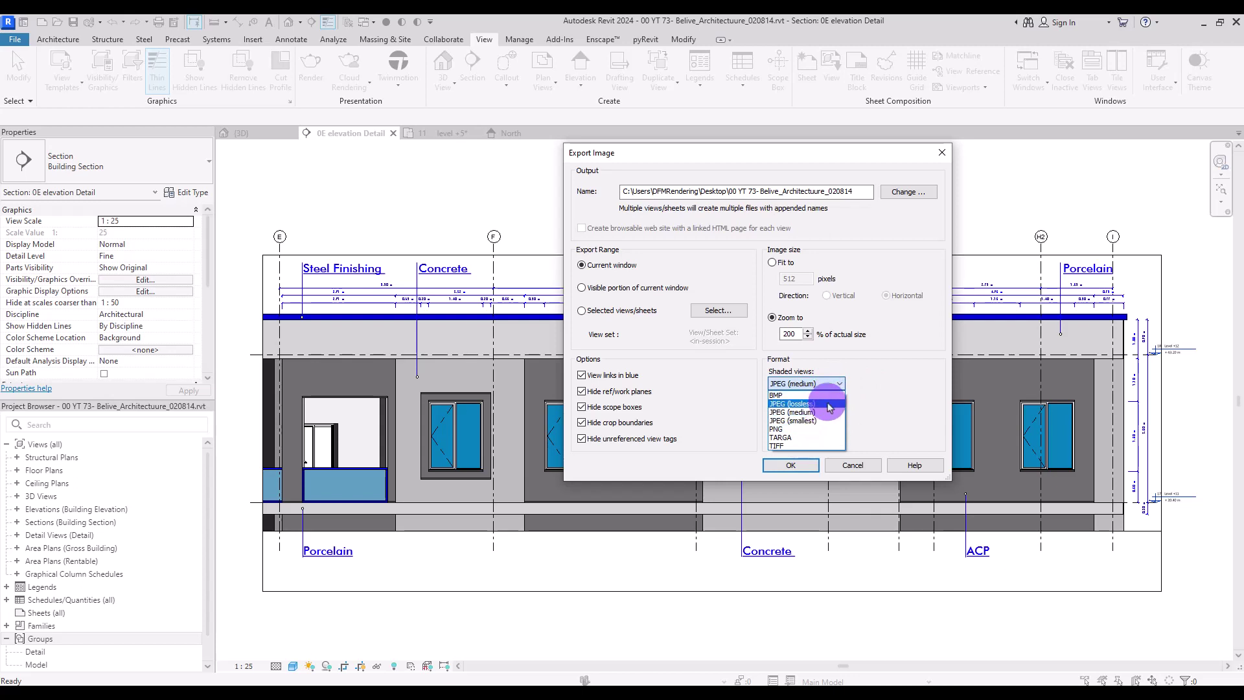
pyautogui.click(833, 412)
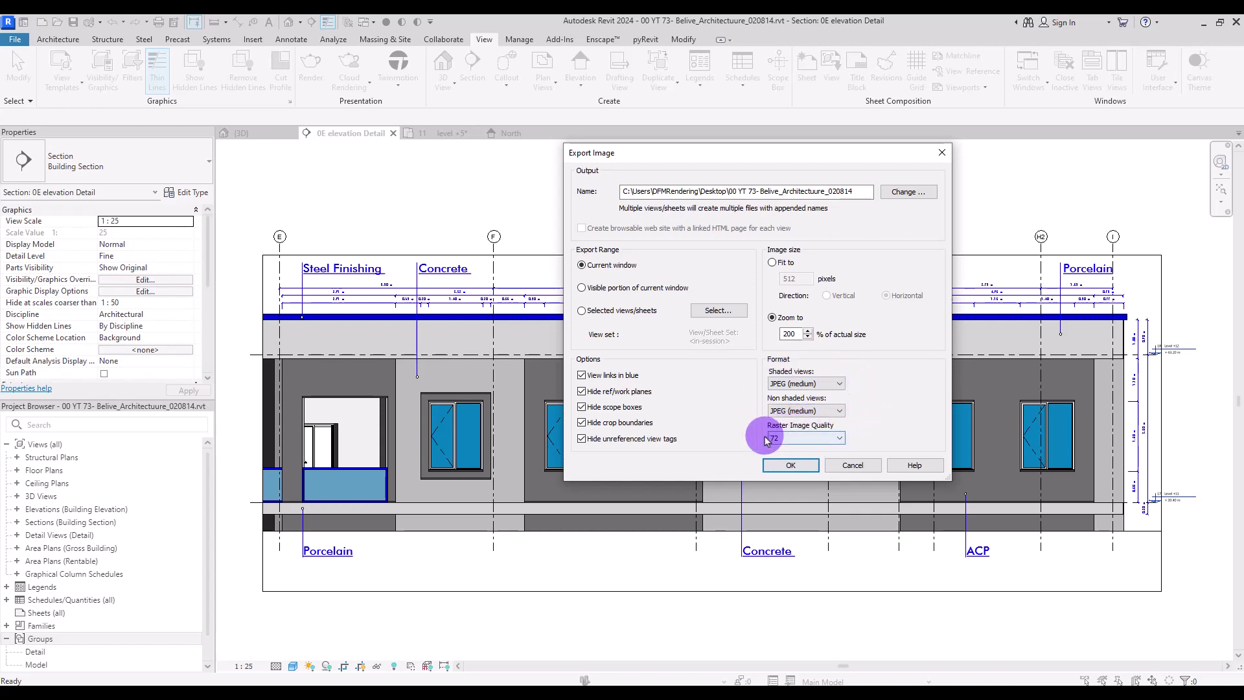
pyautogui.click(799, 439)
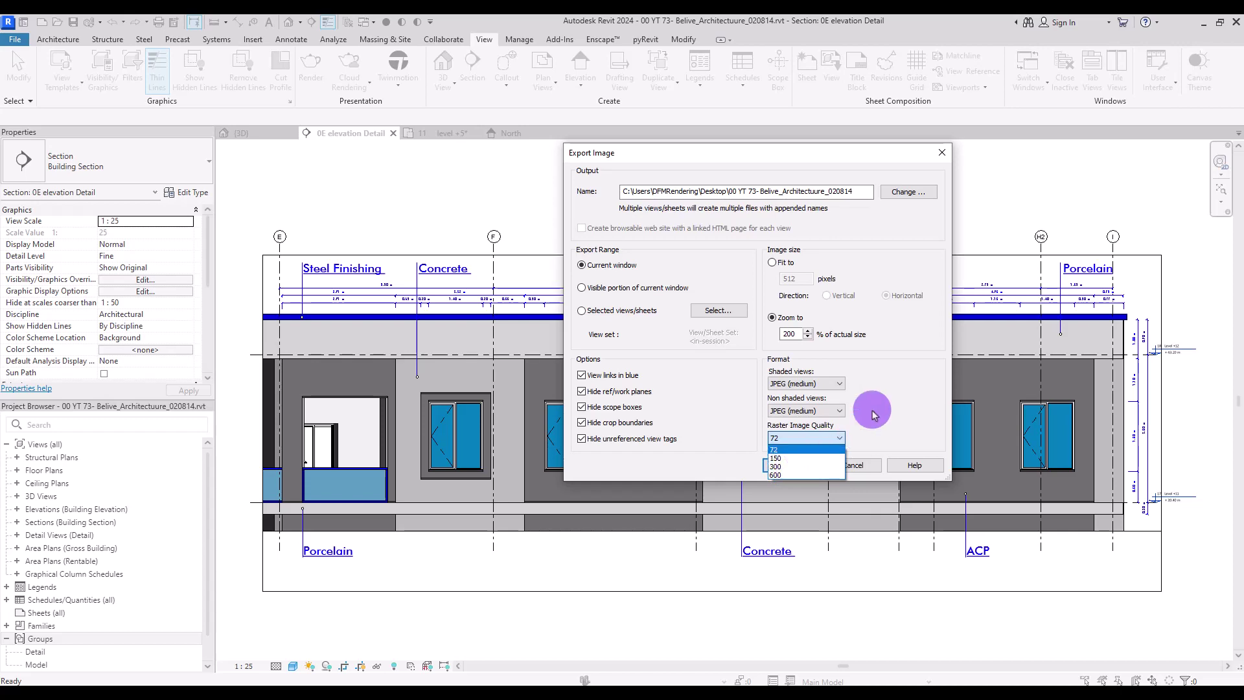
pyautogui.click(892, 387)
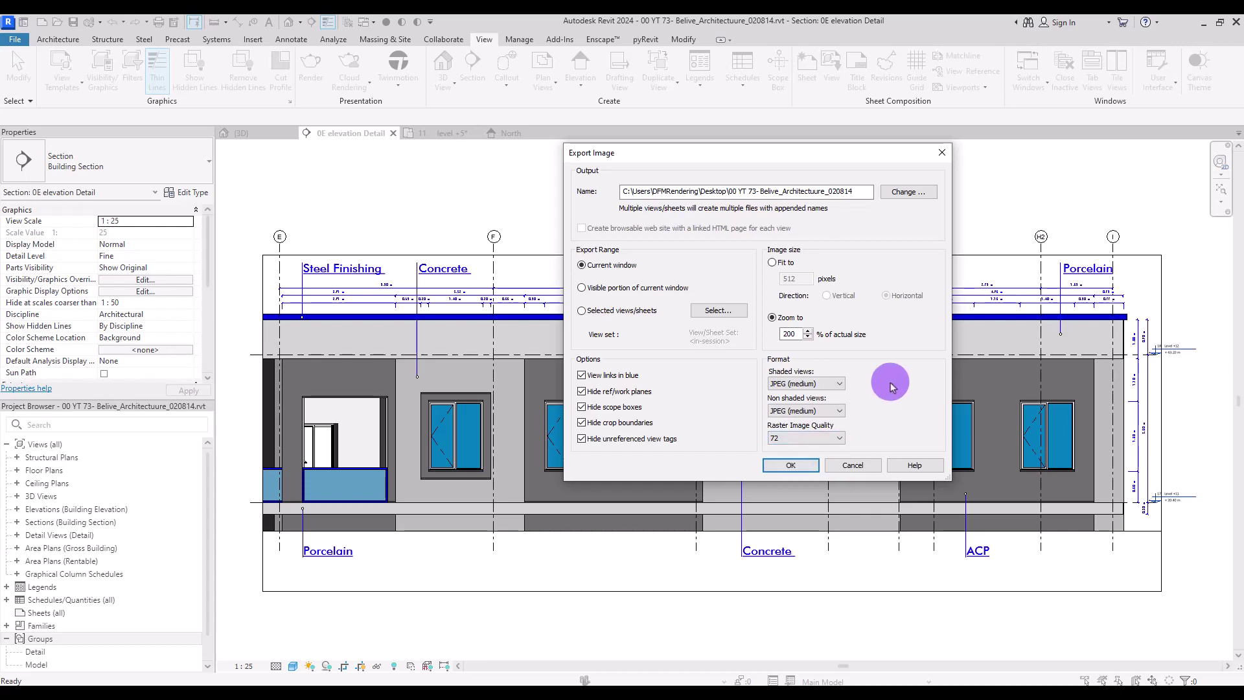
# Step: Cancel the image export and return to the 3D tower view, centred on the tower
pyautogui.click(854, 465)
pyautogui.click(240, 134)
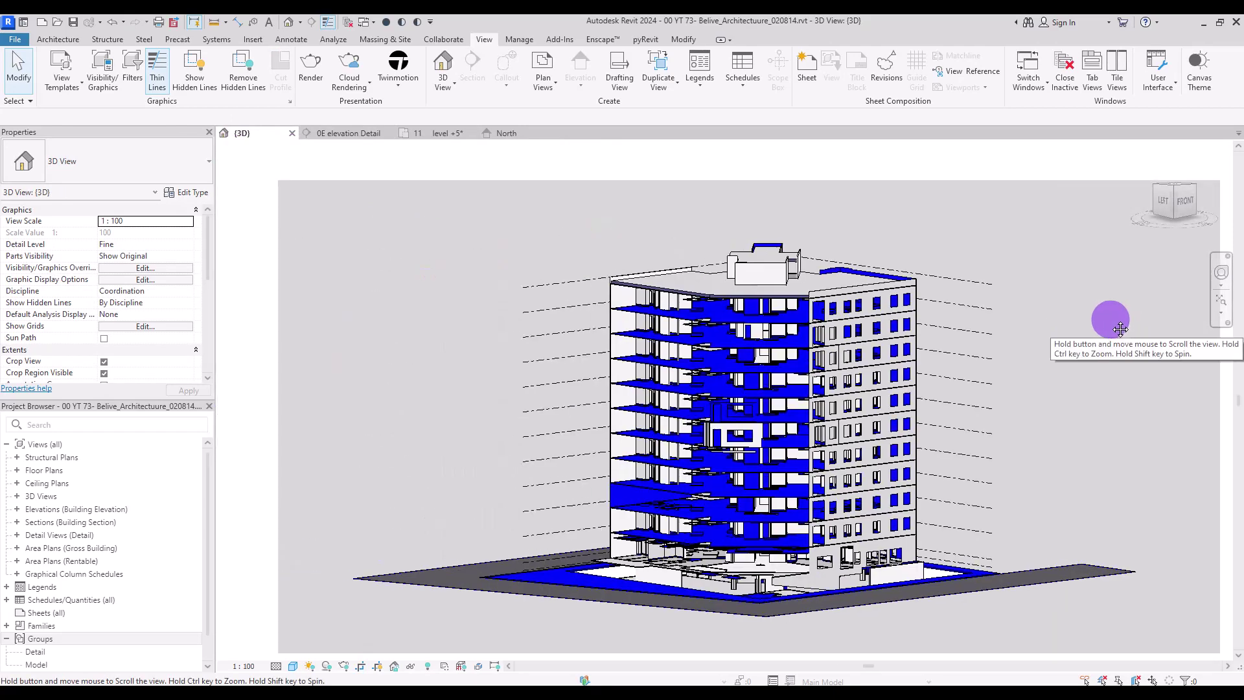
pyautogui.moveTo(1121, 330); pyautogui.dragTo(1076, 301, button='middle')
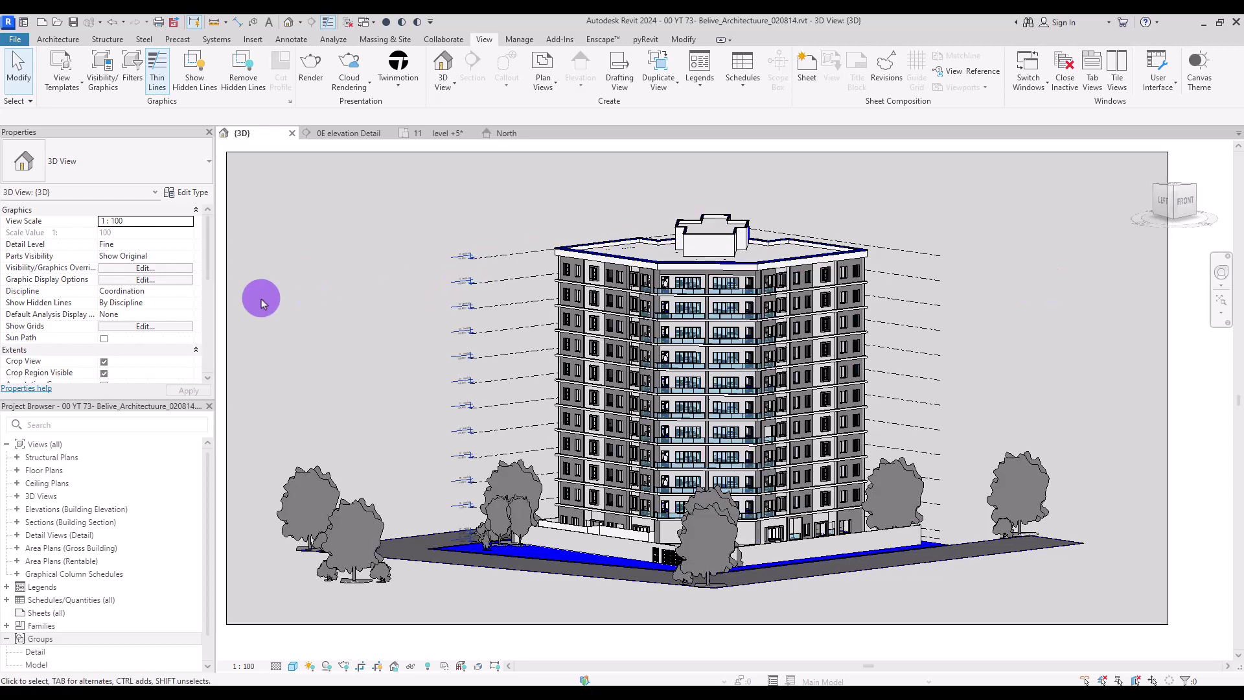
# Step: Narrow the 3D view's crop region from the left and right toward the tower
pyautogui.click(225, 361)
pyautogui.moveTo(226, 388); pyautogui.dragTo(415, 412)
pyautogui.moveTo(1168, 388); pyautogui.dragTo(959, 387)
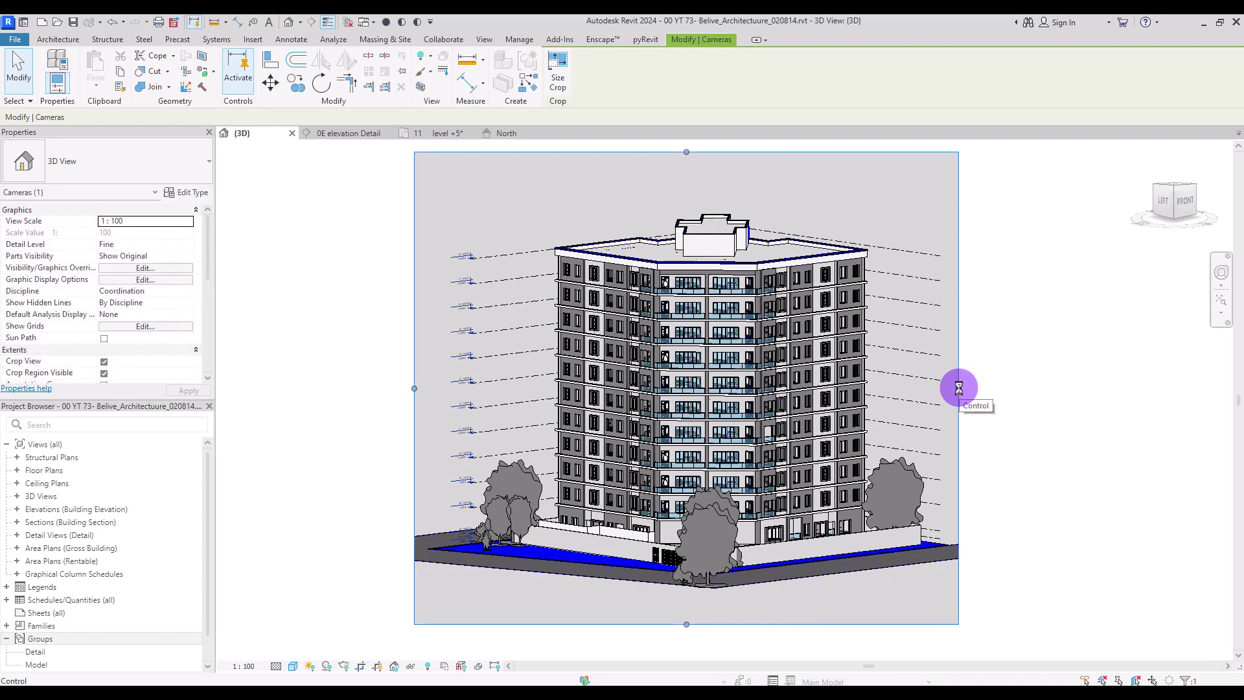
pyautogui.click(1006, 389)
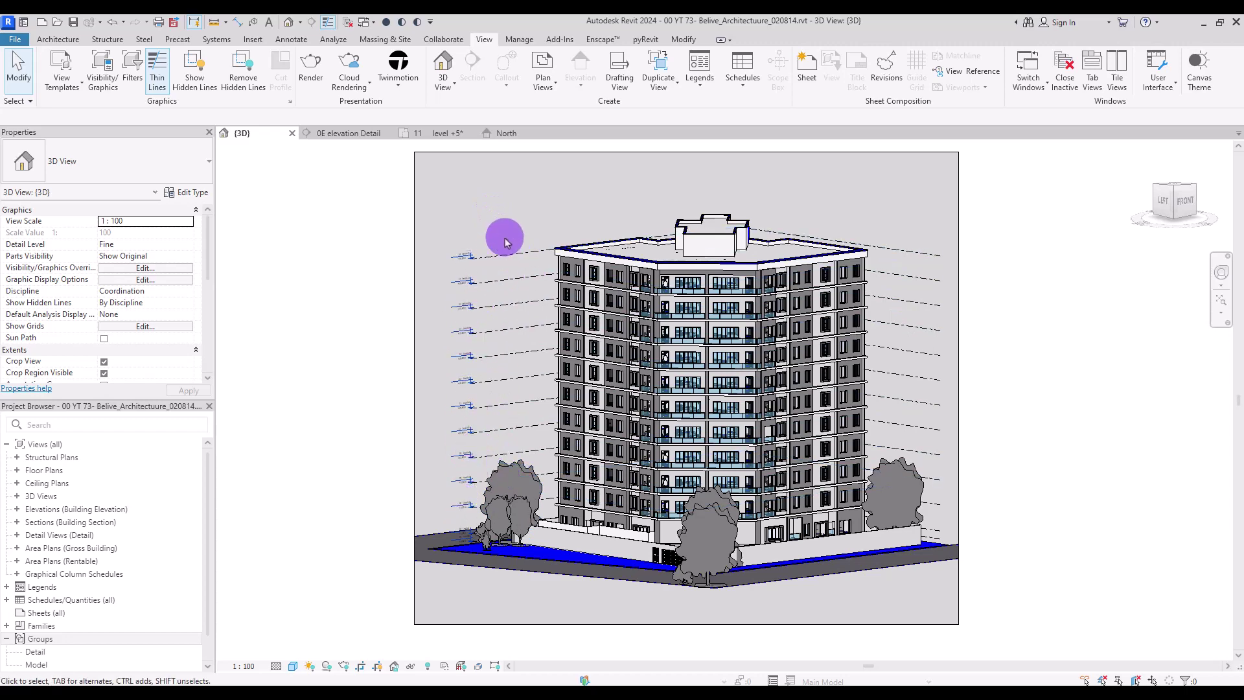
# Step: In the VG overrides, hide the Levels category, then all annotation categories, for this 3D view
pyautogui.press('v')
pyautogui.press('g')
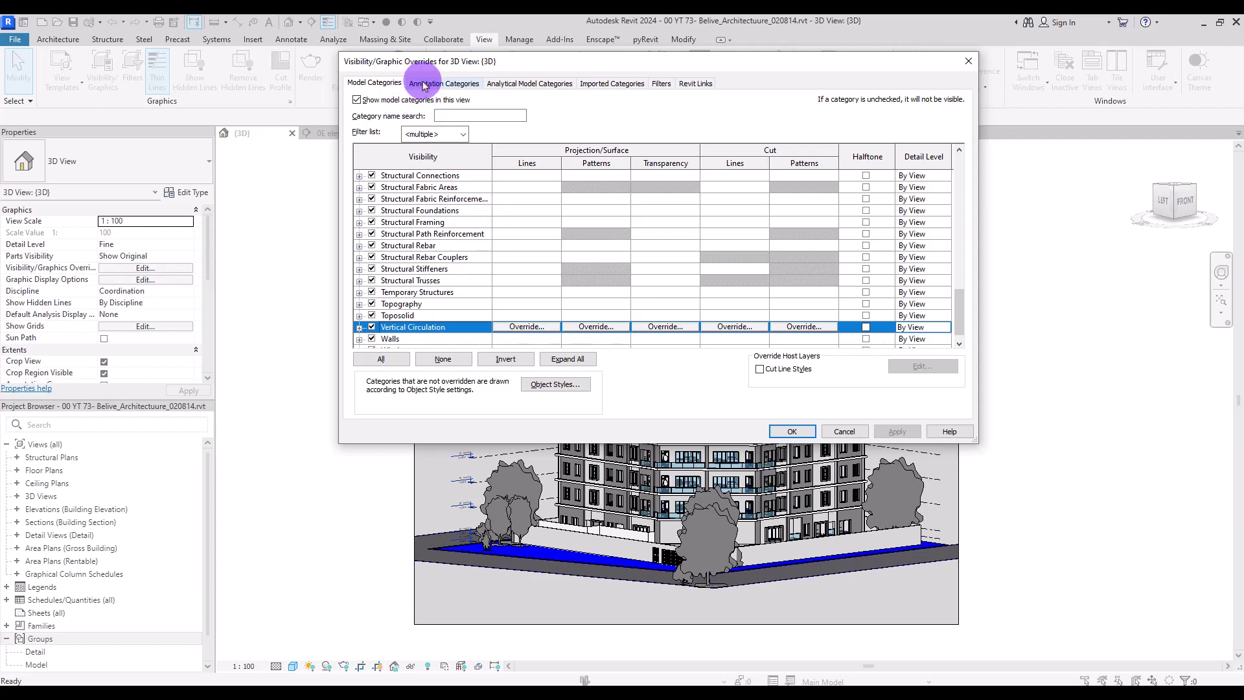
pyautogui.click(456, 86)
pyautogui.click(463, 282)
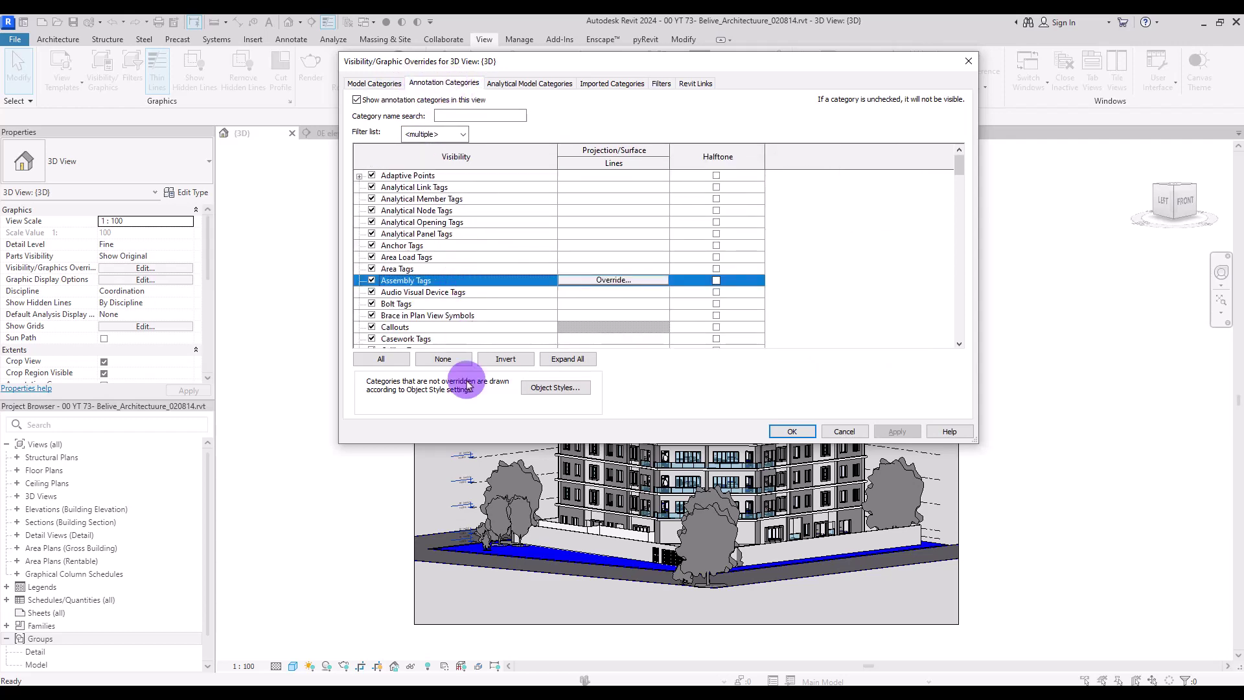
pyautogui.press('l')
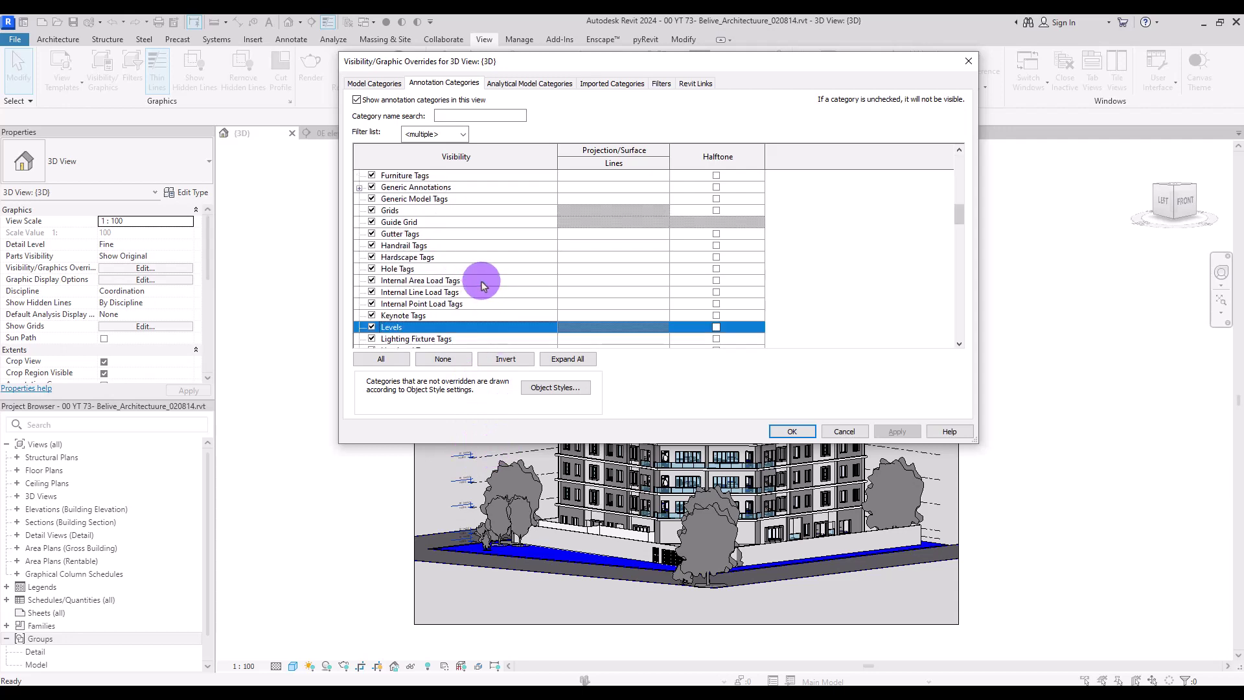
pyautogui.click(371, 327)
pyautogui.click(898, 432)
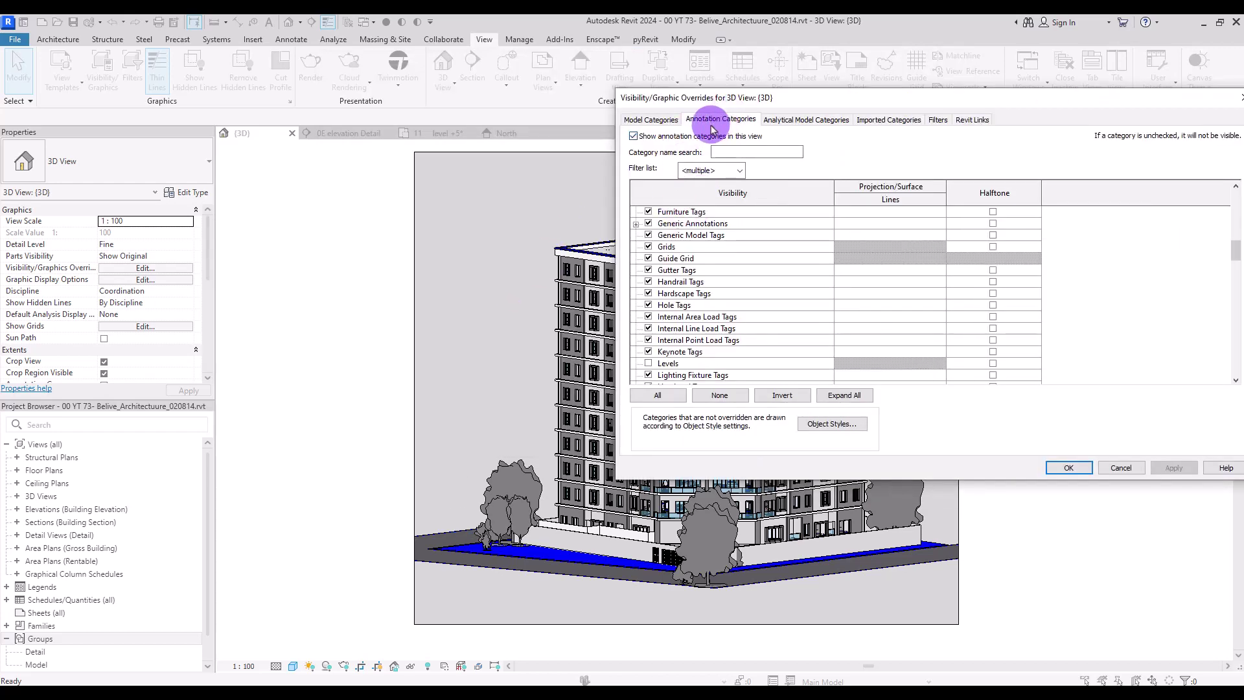
pyautogui.click(633, 137)
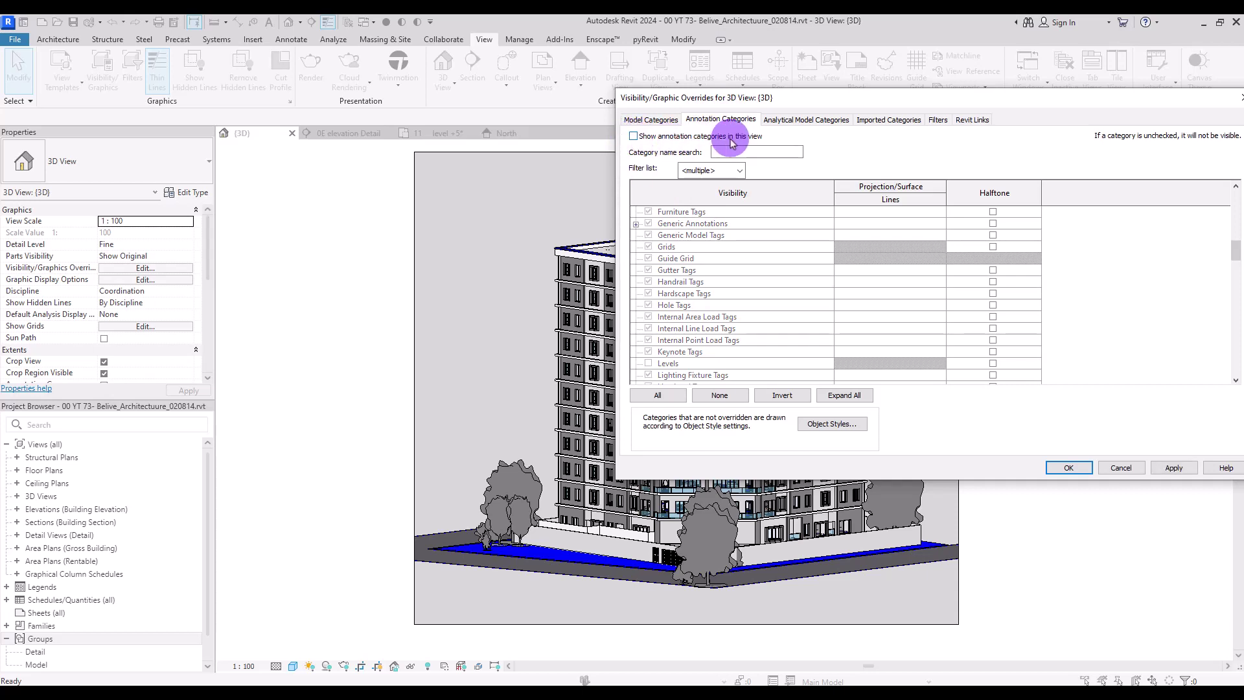
# Step: Confirm the visibility overrides and leave the 3D view's scale unchanged
pyautogui.click(1081, 469)
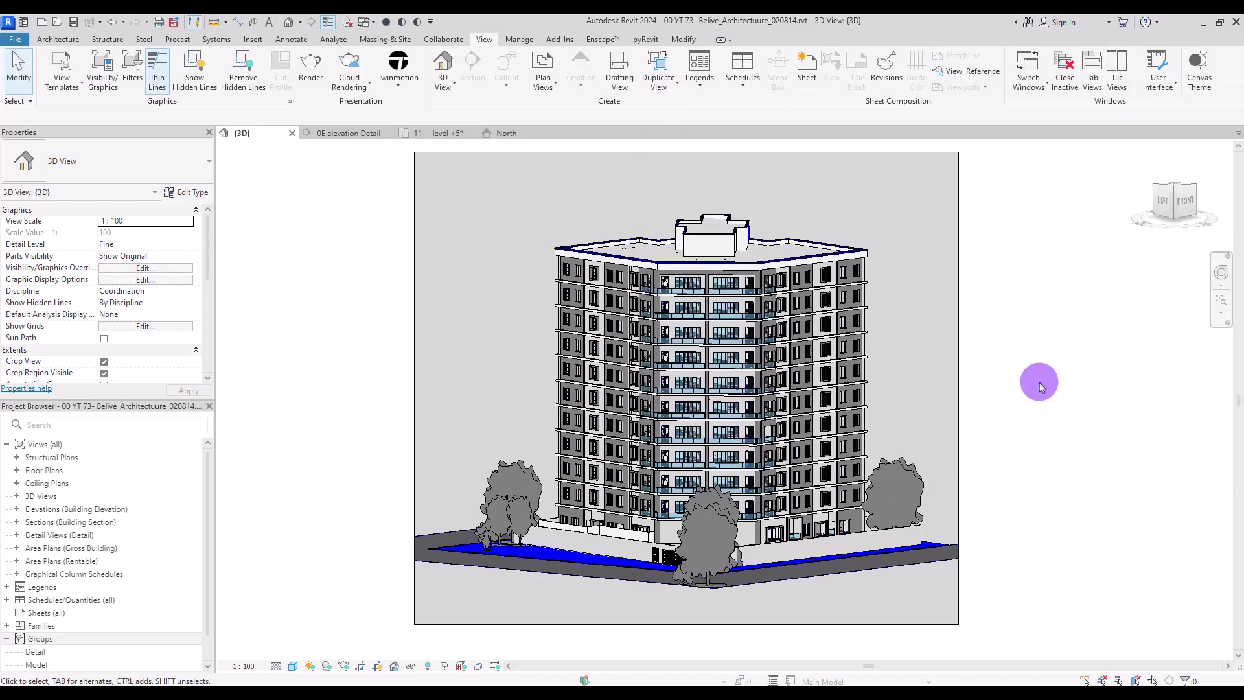
pyautogui.click(243, 666)
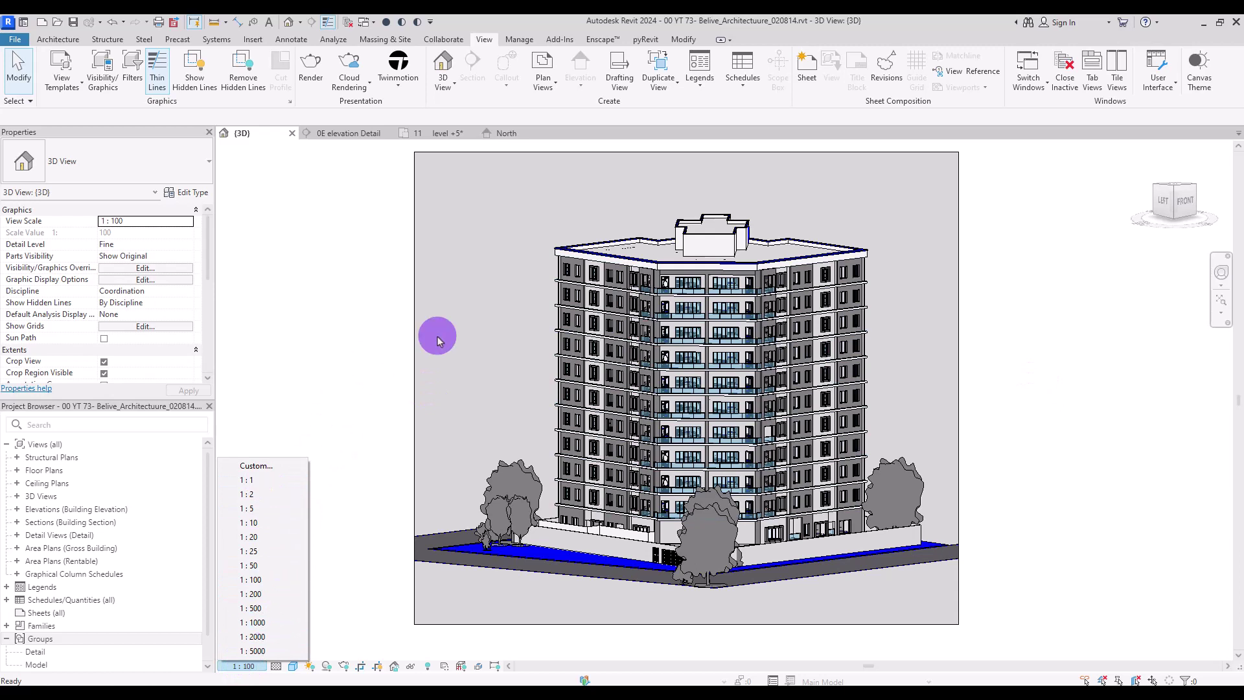
pyautogui.click(527, 324)
pyautogui.click(244, 666)
pyautogui.click(343, 292)
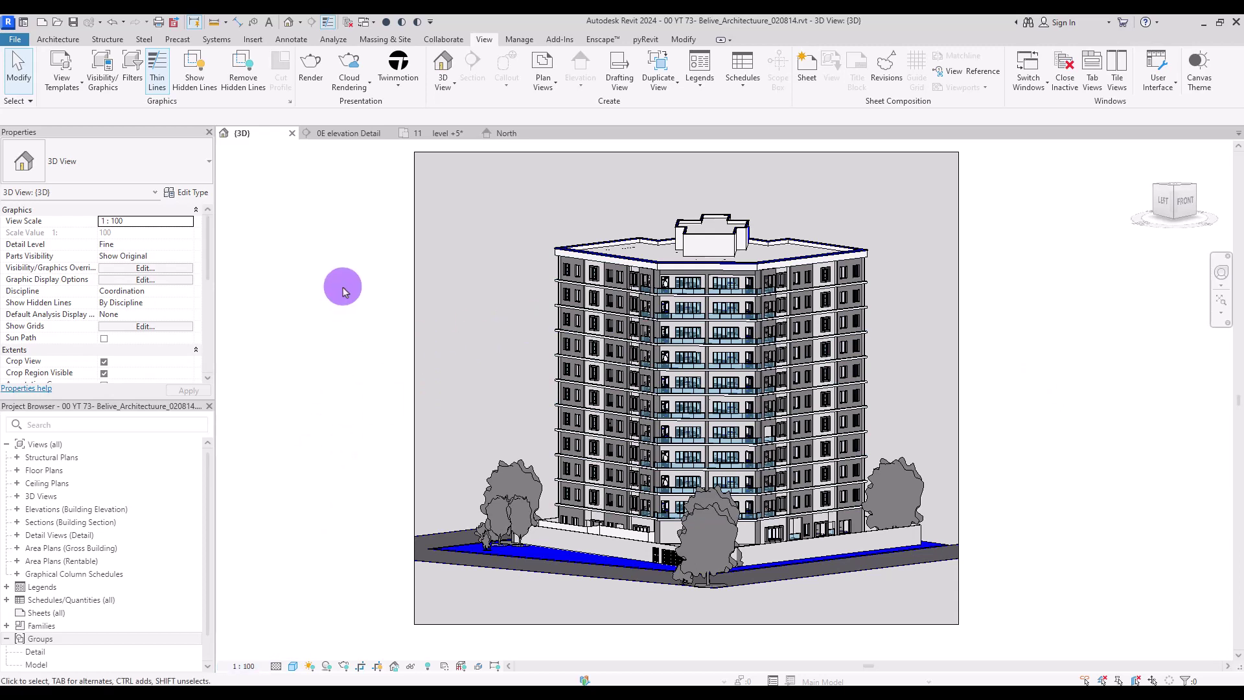
# Step: Switch to the 11 level +5° floor plan and set its scale to 1 : 100
pyautogui.click(440, 133)
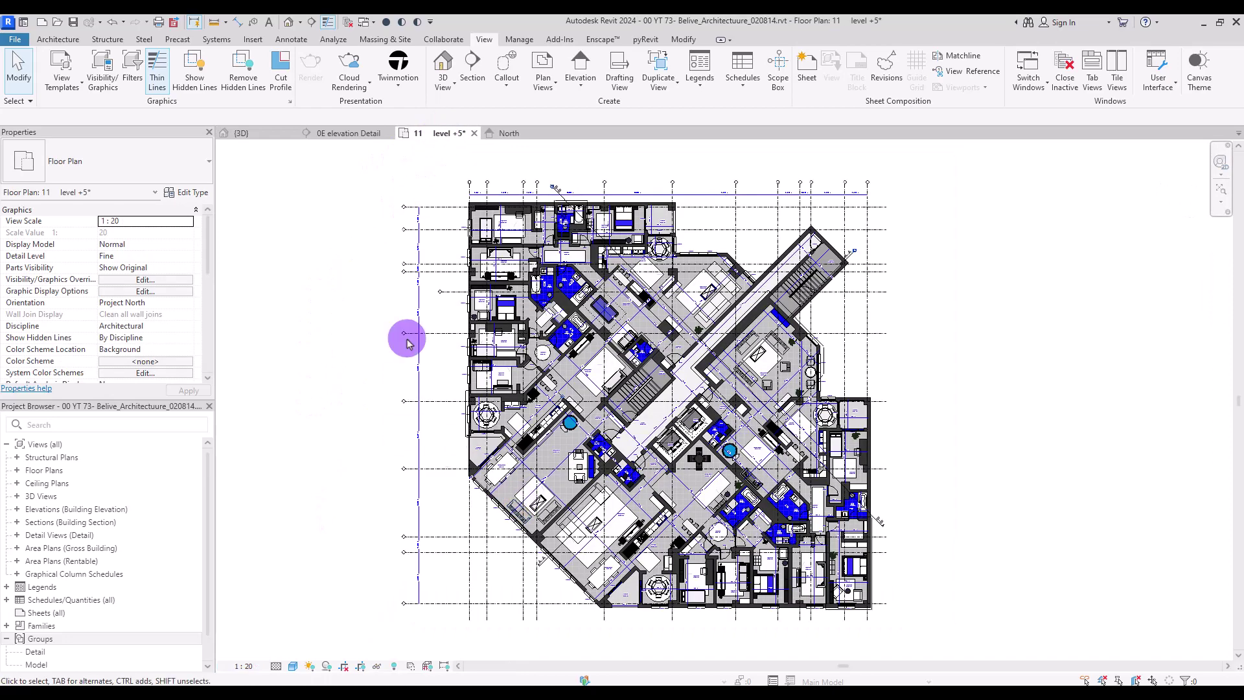
pyautogui.click(245, 666)
pyautogui.click(274, 581)
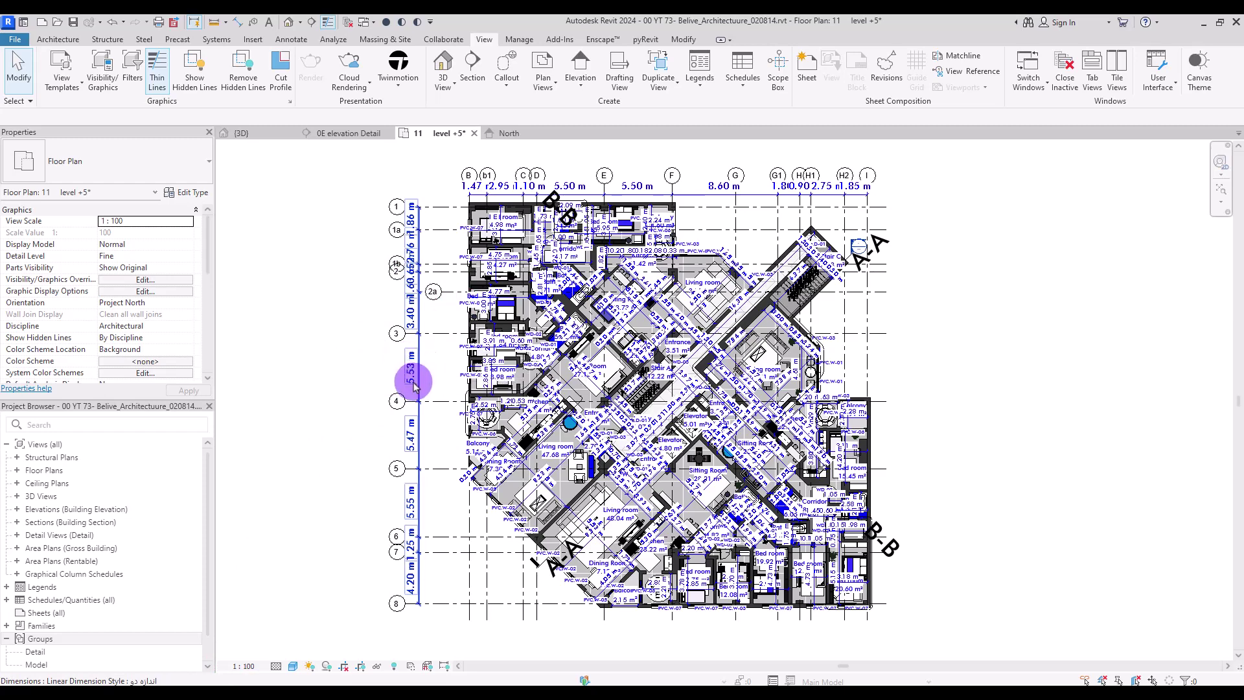
# Step: Return to the tower's 3D view, leaving its scale at 1 : 5
pyautogui.click(238, 132)
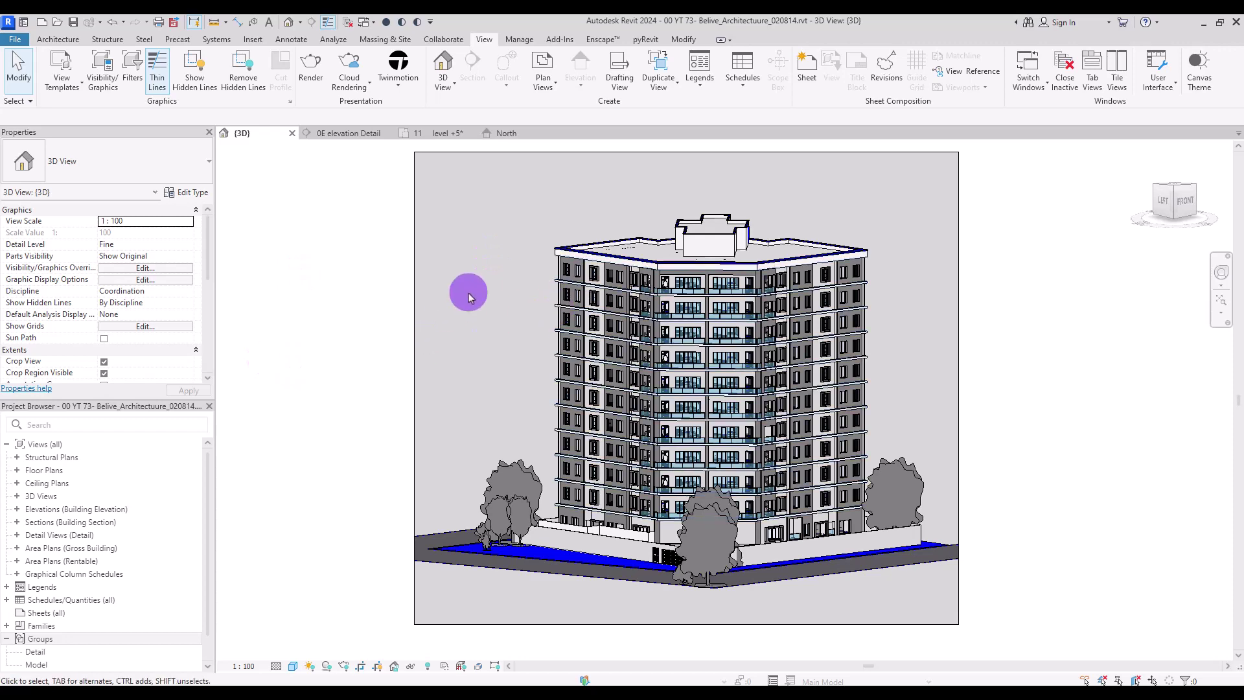
pyautogui.click(250, 665)
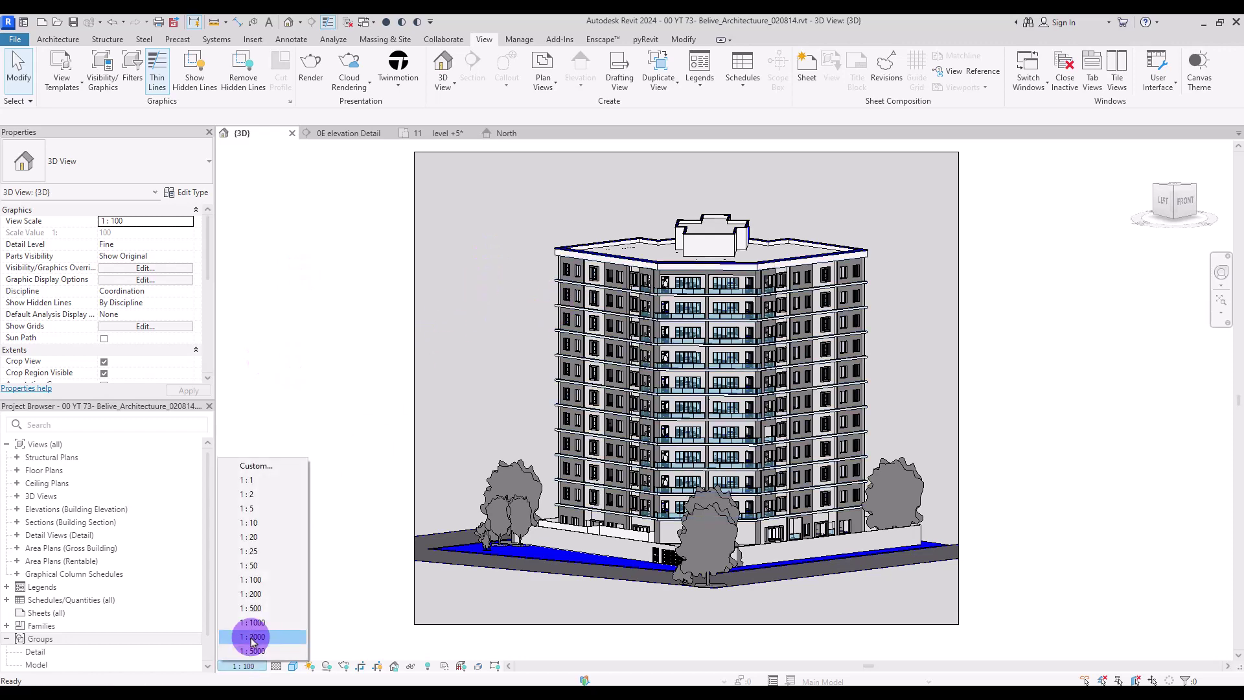
pyautogui.click(275, 509)
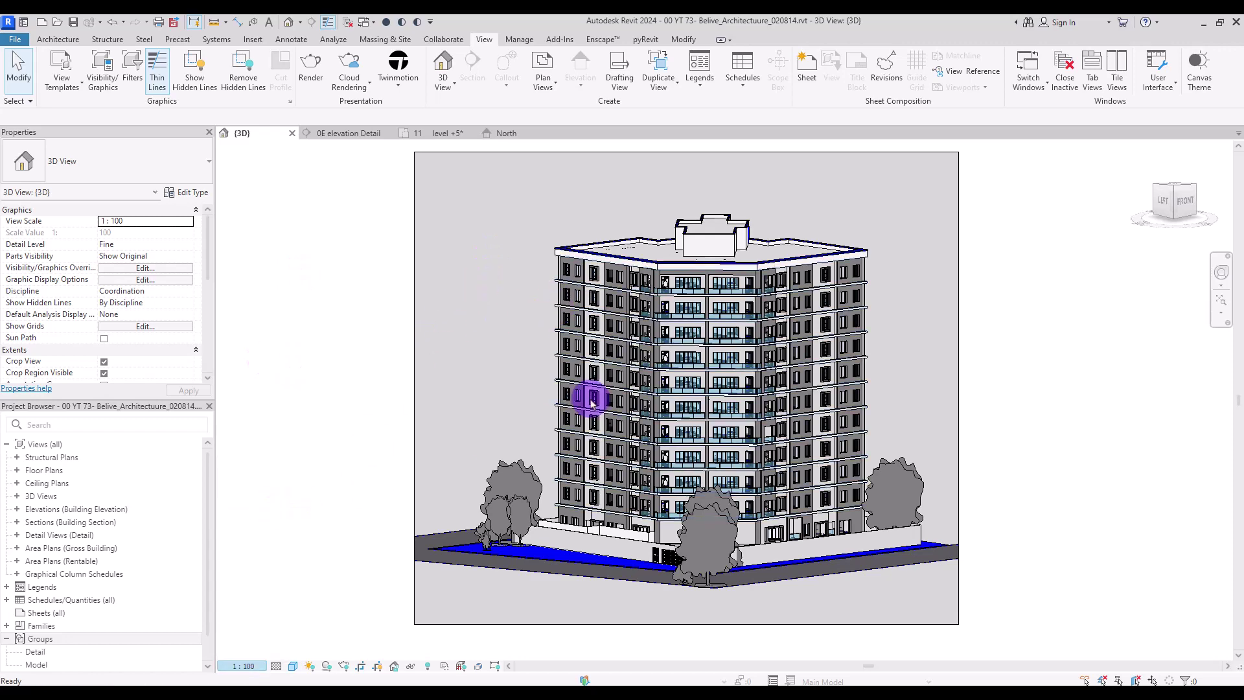
# Step: Open the Export Image dialog from File > Export > Images and Animations > Image
pyautogui.click(14, 41)
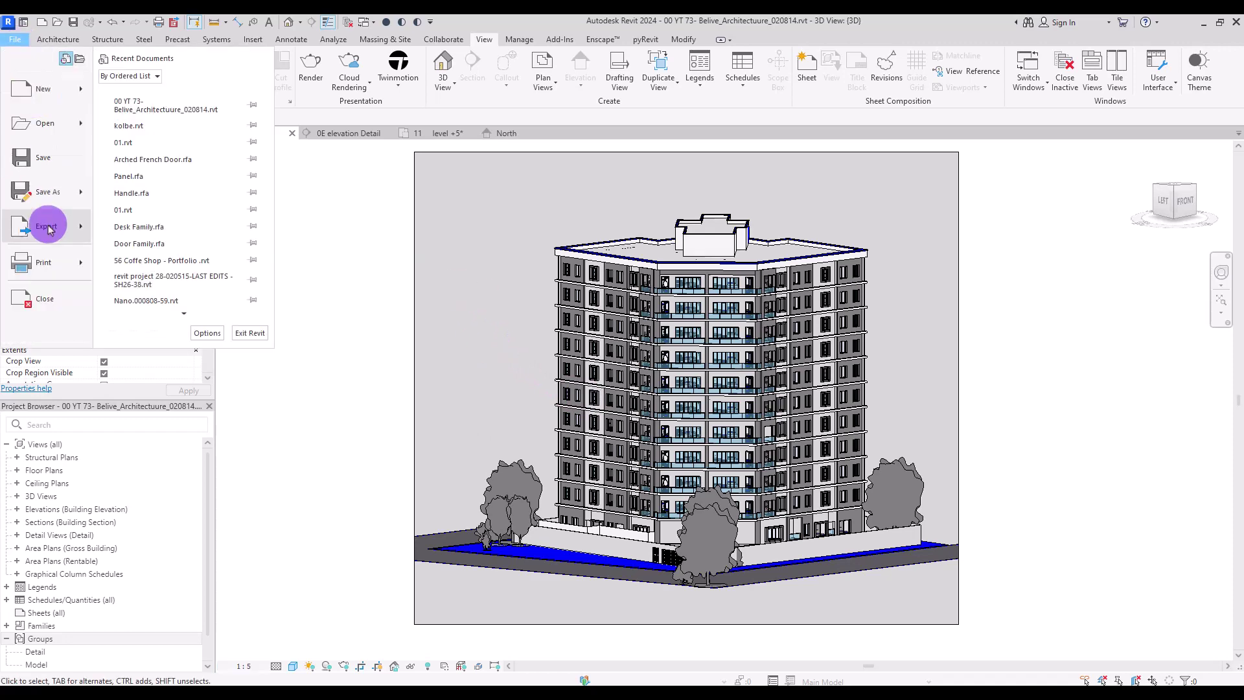
pyautogui.moveTo(45, 225)
pyautogui.scroll(-3, 184, 305)
pyautogui.moveTo(227, 217)
pyautogui.click(299, 247)
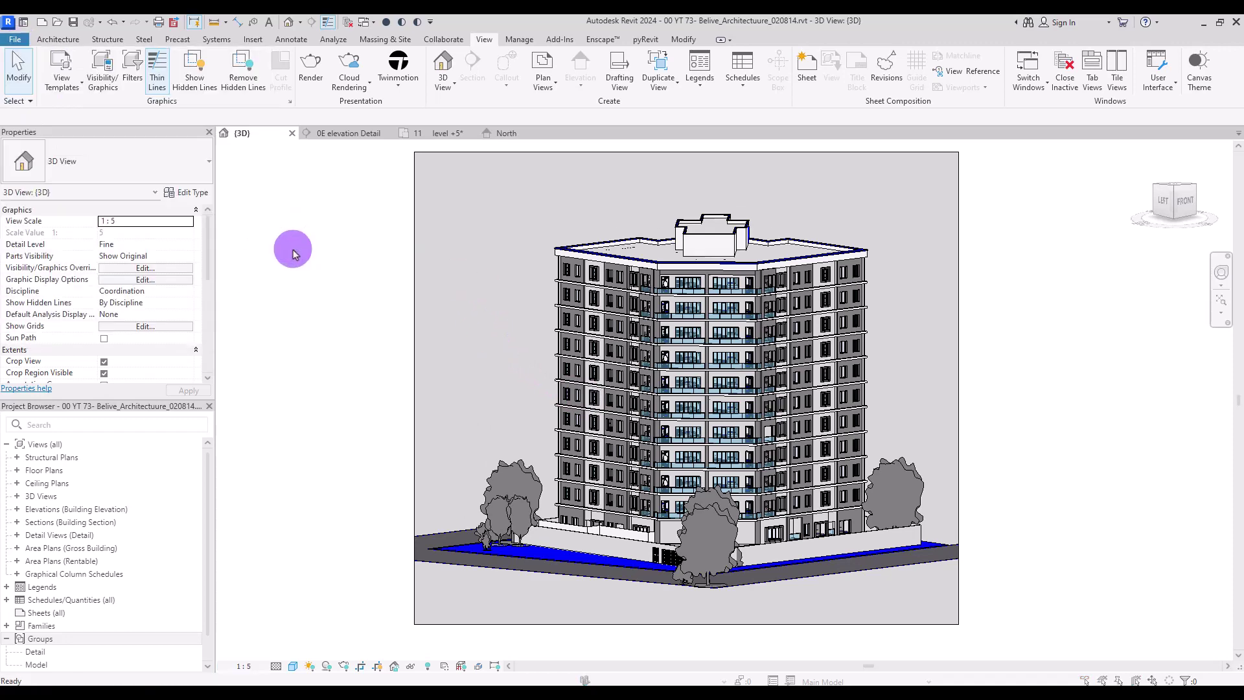
# Step: Set the export output file to B on the Desktop
pyautogui.click(828, 178)
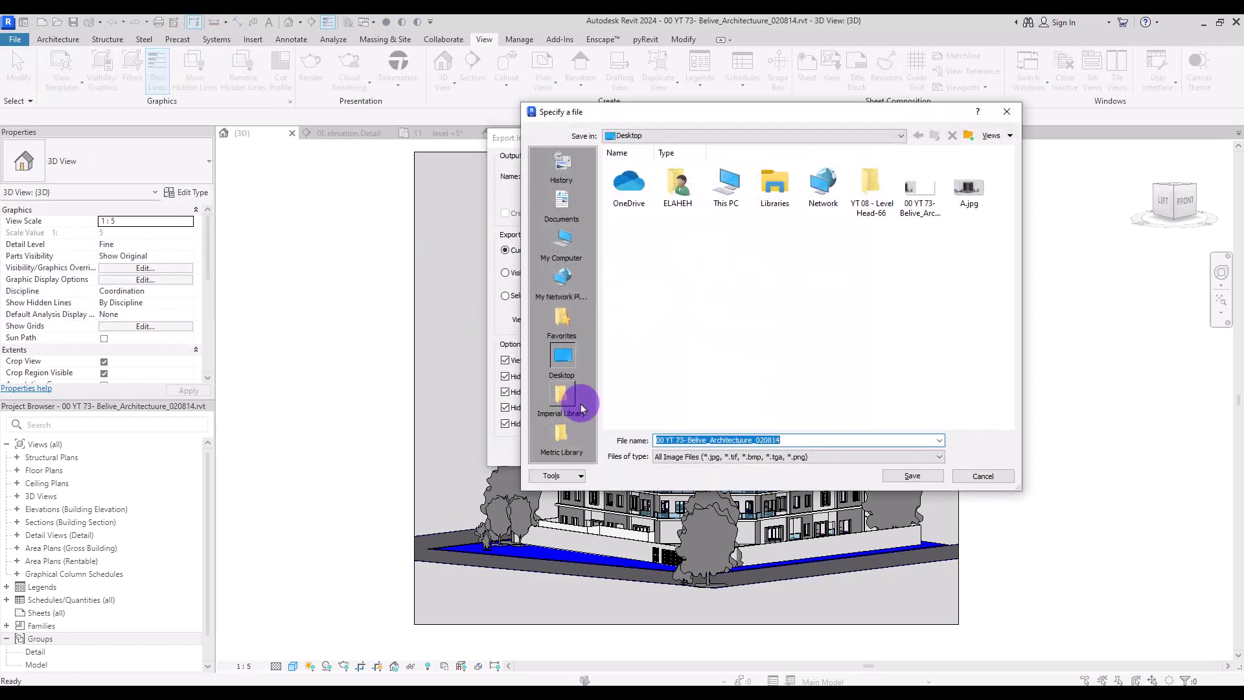
pyautogui.write('B')
pyautogui.click(912, 476)
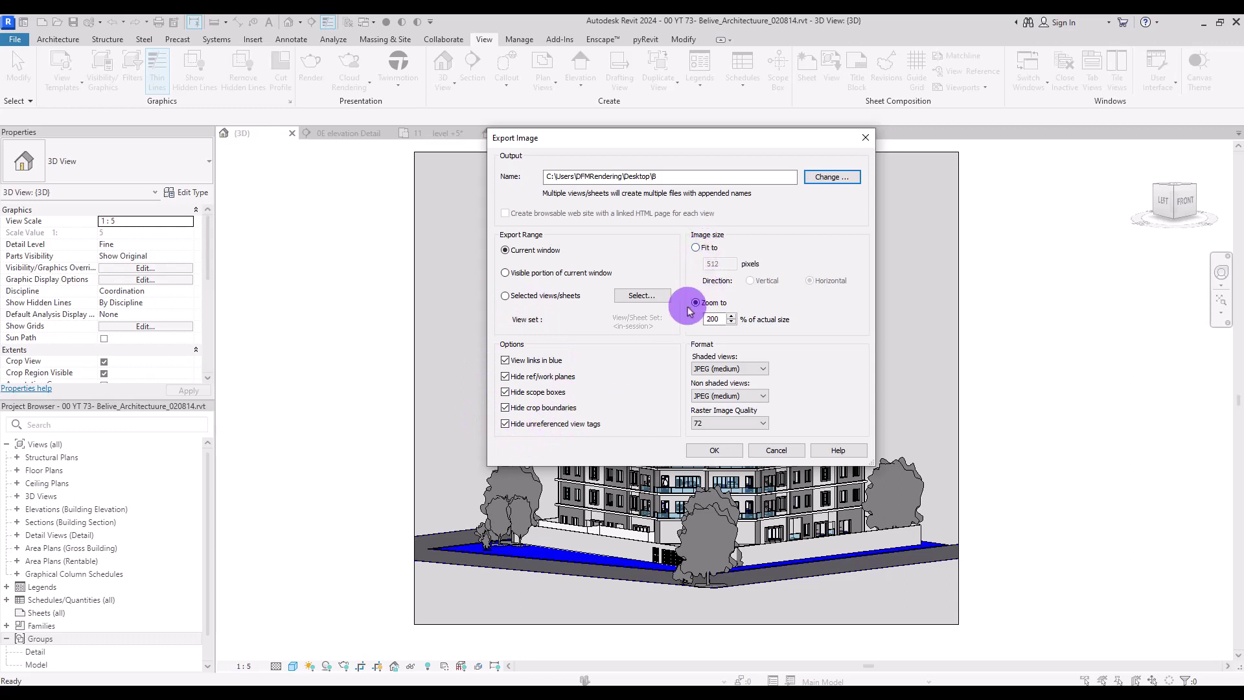
# Step: Set zoom to 300%, both view formats to JPEG (lossless), and raster quality 300
pyautogui.moveTo(725, 319); pyautogui.dragTo(667, 320)
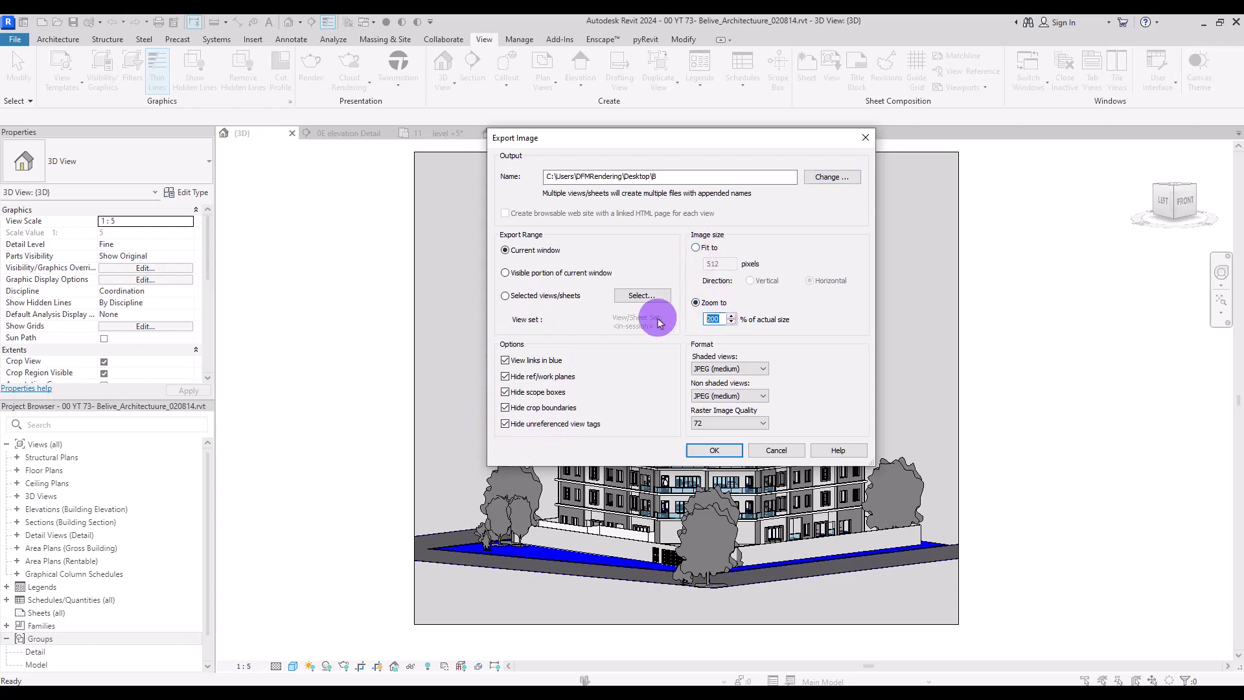
pyautogui.click(762, 368)
pyautogui.click(738, 389)
pyautogui.click(739, 396)
pyautogui.click(743, 413)
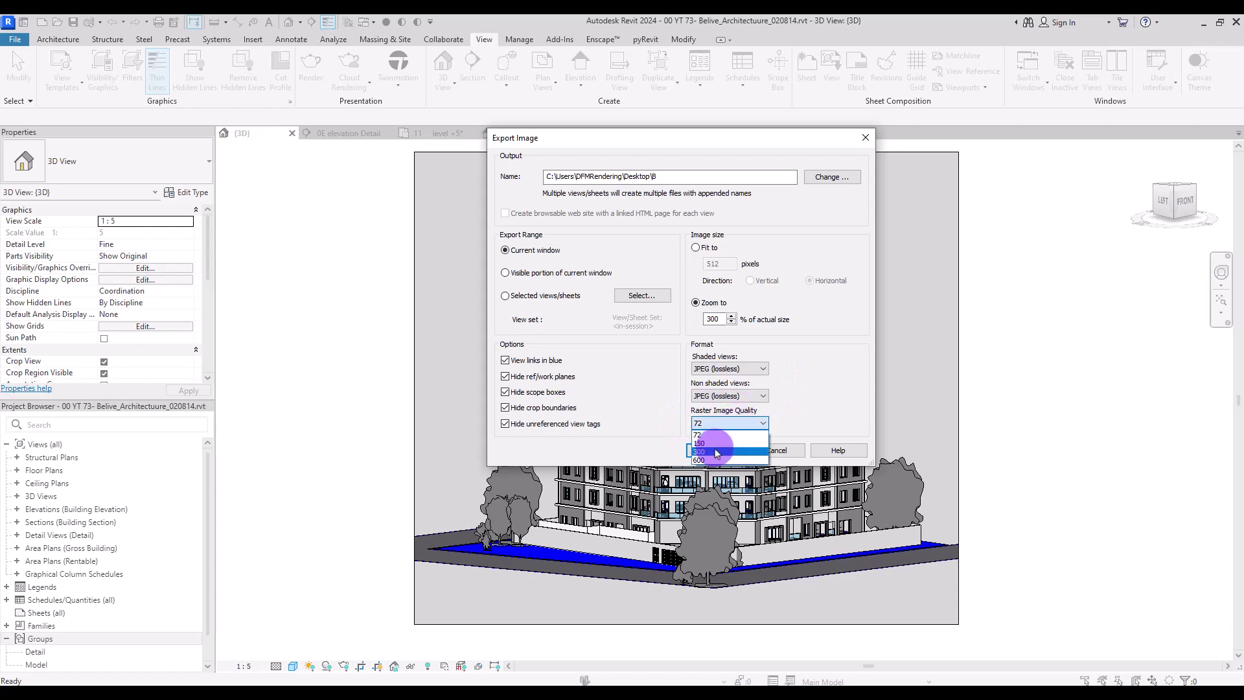
pyautogui.click(701, 434)
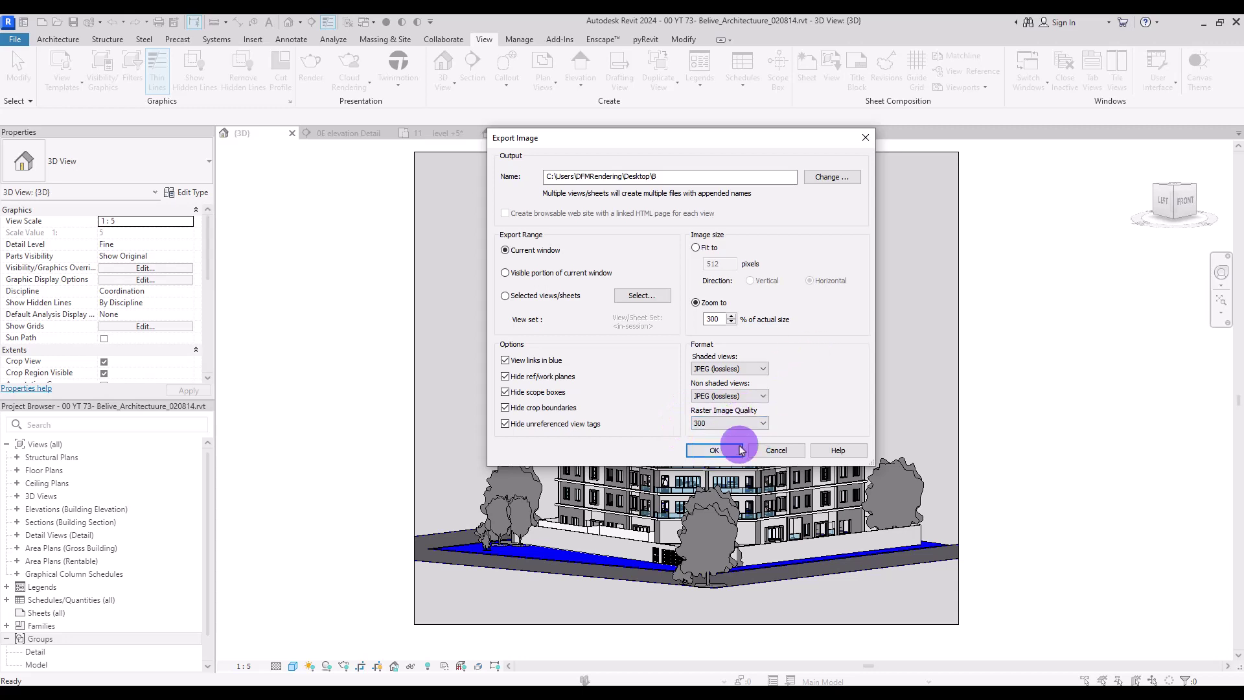
# Step: Export the image as B.jpg and zoom in on the balconies in Photos
pyautogui.click(723, 456)
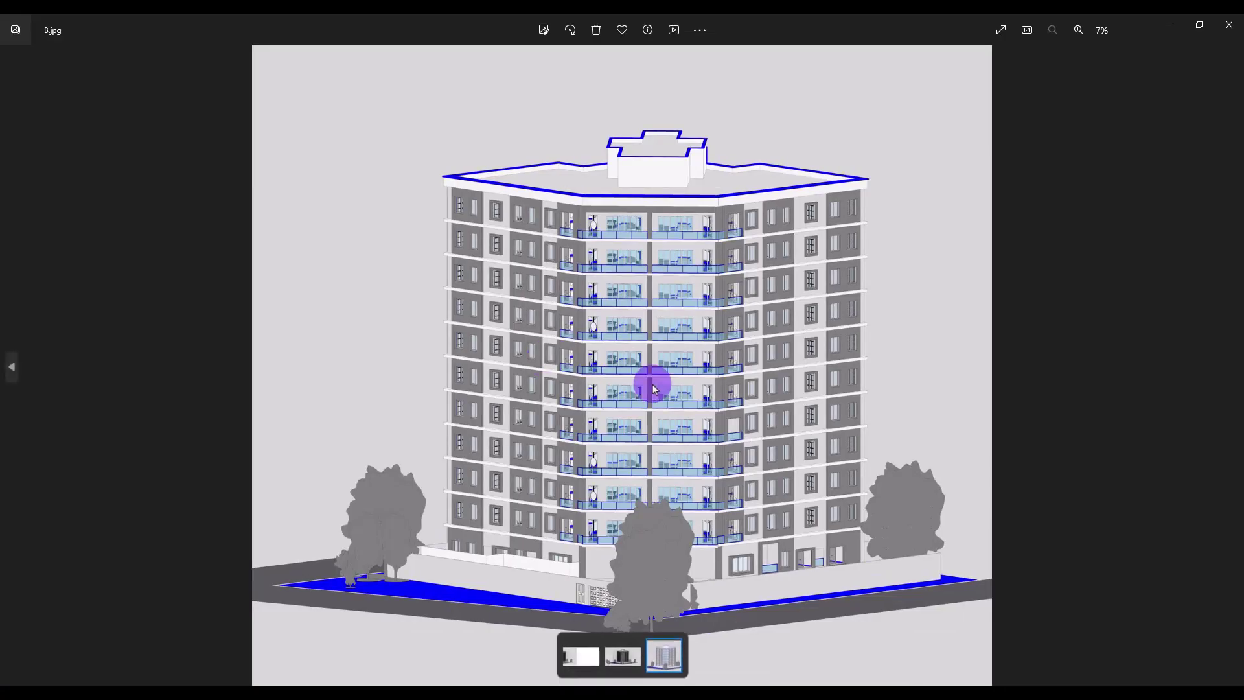
pyautogui.scroll(2, 653, 387)
pyautogui.click(1076, 32)
pyautogui.click(1076, 34)
pyautogui.click(1076, 33)
pyautogui.click(1076, 33)
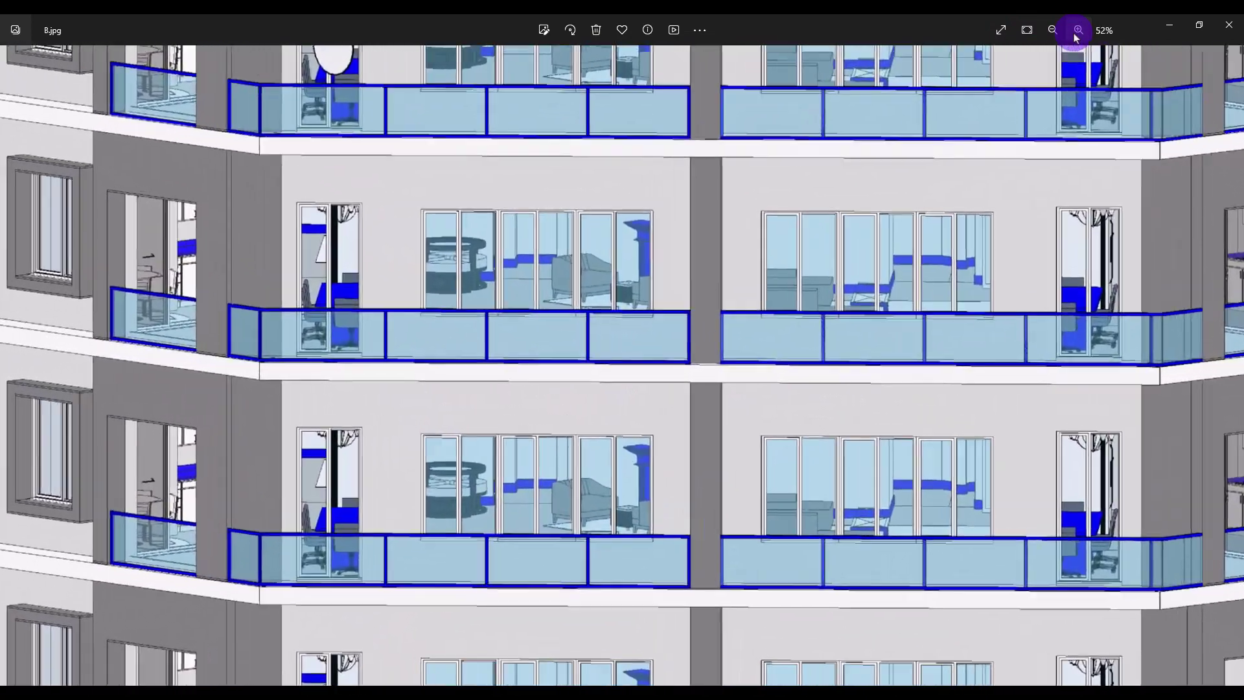
pyautogui.click(1076, 33)
pyautogui.click(1076, 33)
pyautogui.click(1076, 32)
pyautogui.click(1076, 32)
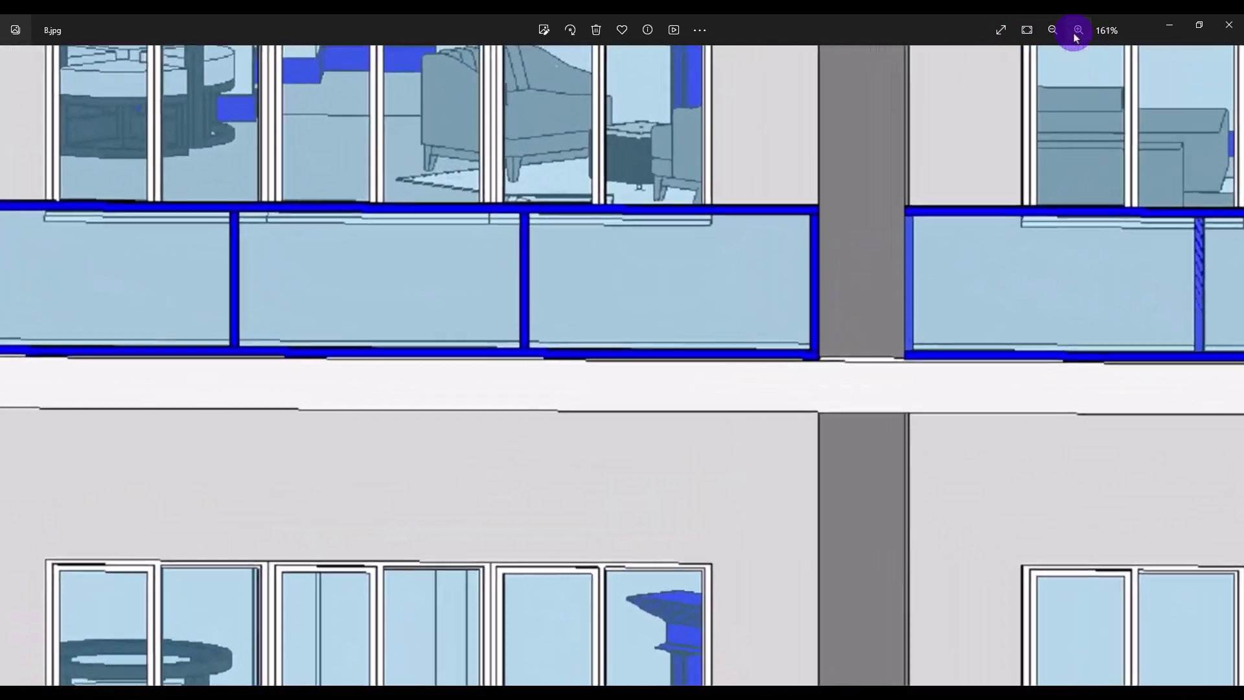
pyautogui.click(1076, 33)
# Step: Pan across the zoomed B.jpg to inspect other areas, then return to Revit
pyautogui.moveTo(559, 239); pyautogui.dragTo(687, 419)
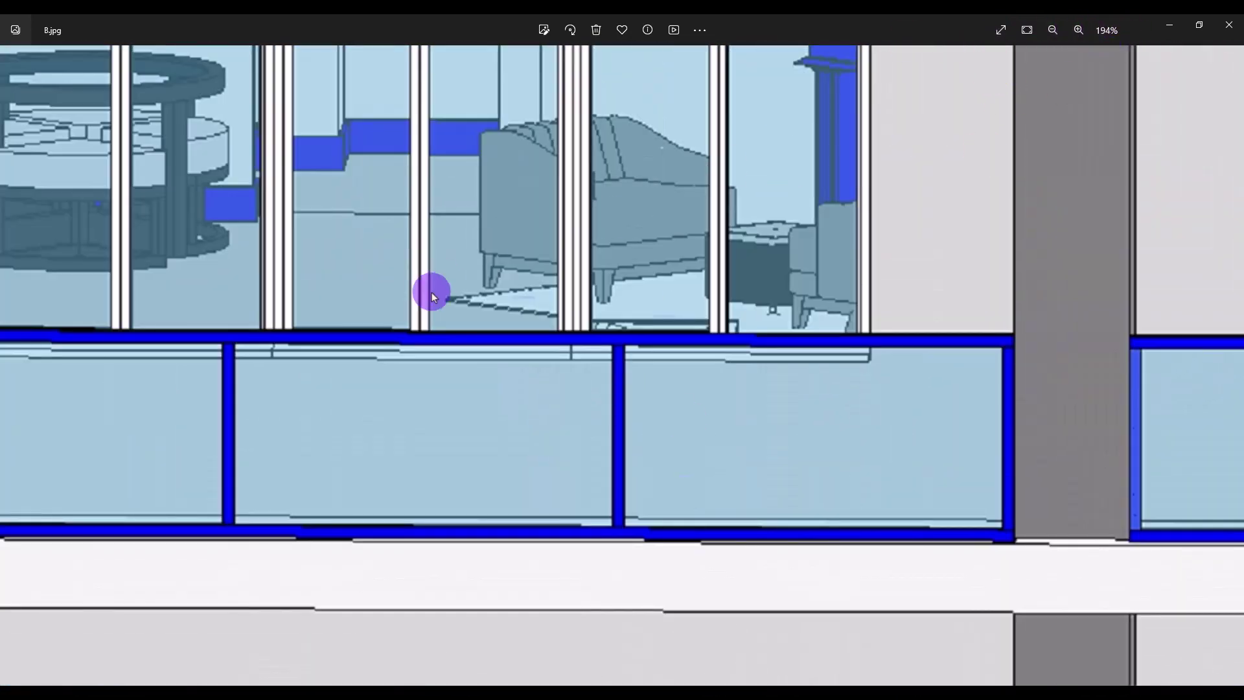
pyautogui.moveTo(38, 235); pyautogui.dragTo(558, 306)
pyautogui.hotkey('alt', 'Tab')
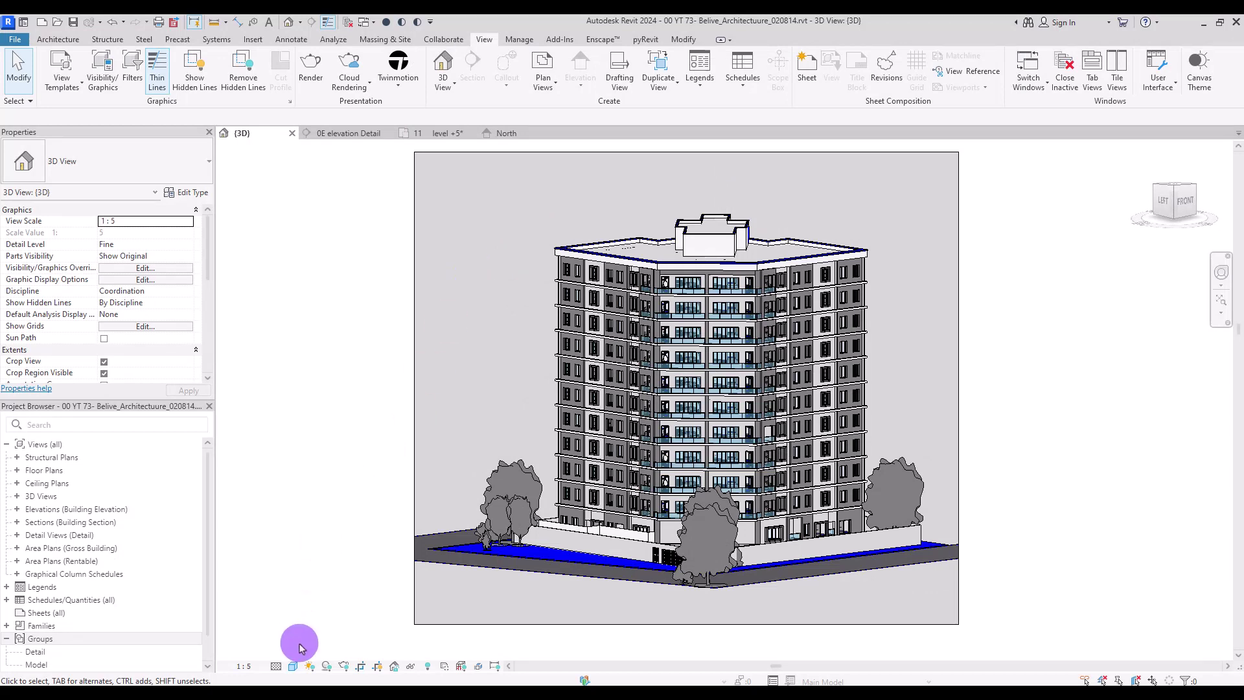
# Step: In Graphic Display Options, turn on smooth lines and cast shadows
pyautogui.click(292, 666)
pyautogui.click(314, 569)
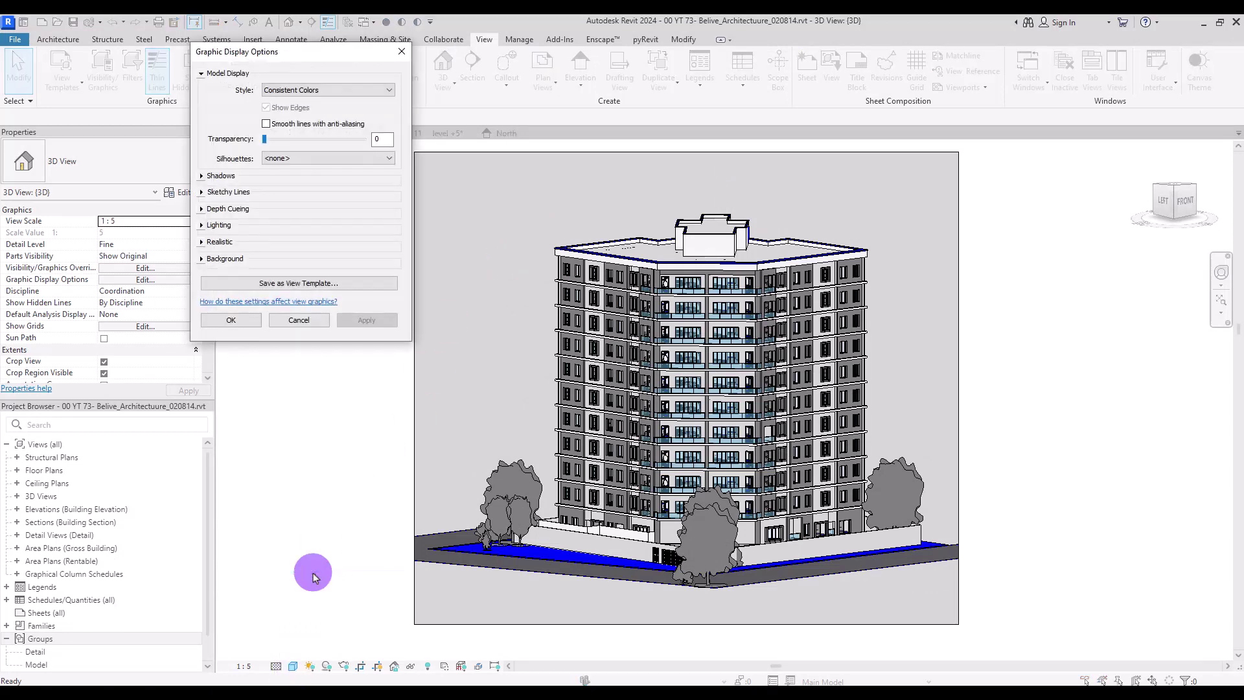
pyautogui.click(266, 125)
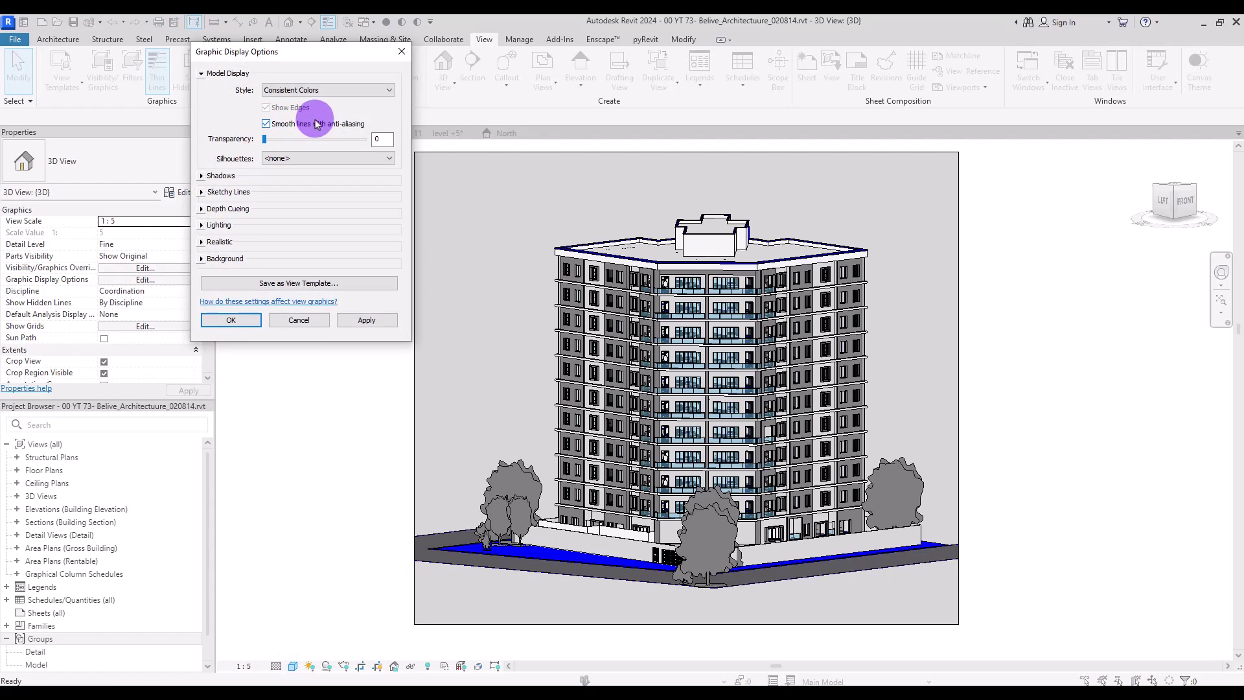
pyautogui.click(201, 176)
pyautogui.click(266, 185)
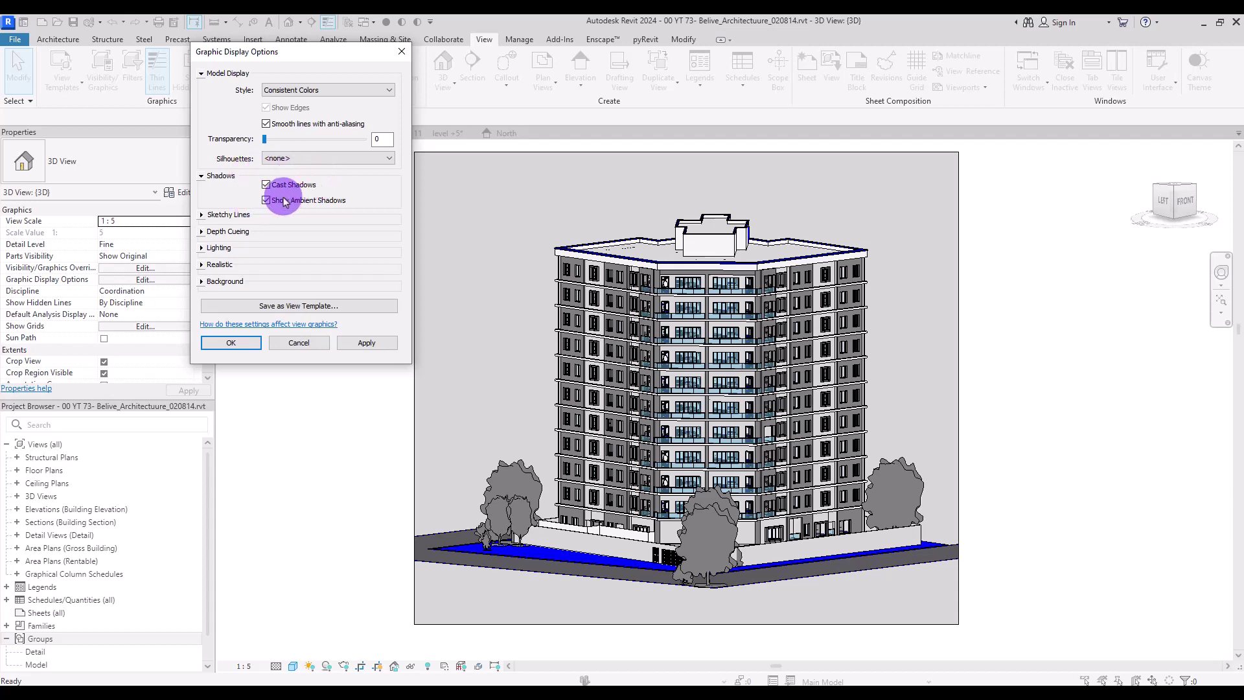
# Step: Enable sketchy lines with jitter 2 and extension 2
pyautogui.click(202, 216)
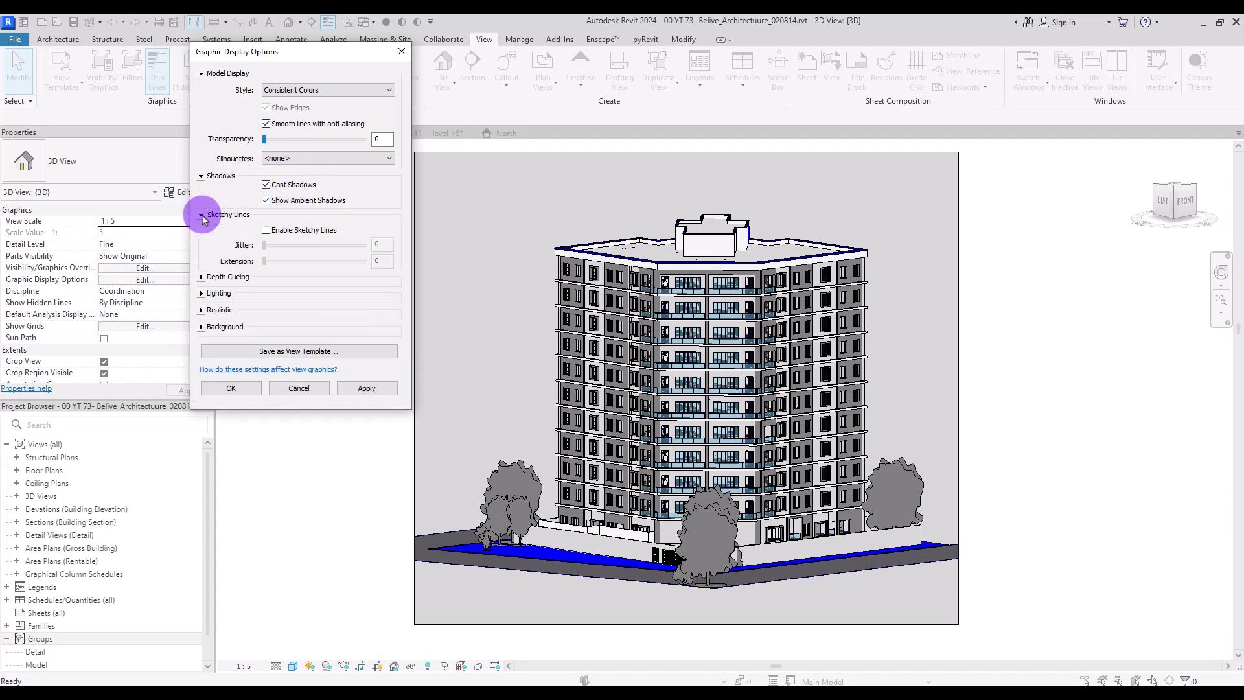
pyautogui.click(267, 230)
pyautogui.click(275, 246)
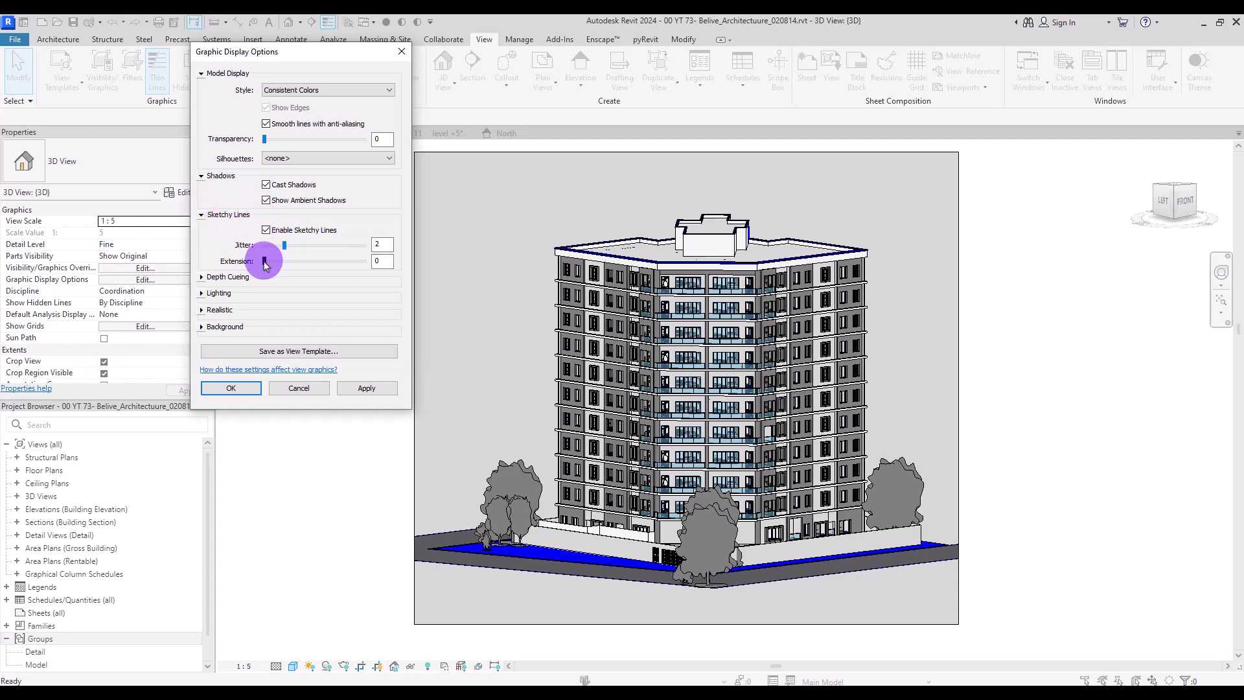
pyautogui.moveTo(265, 260); pyautogui.dragTo(284, 261)
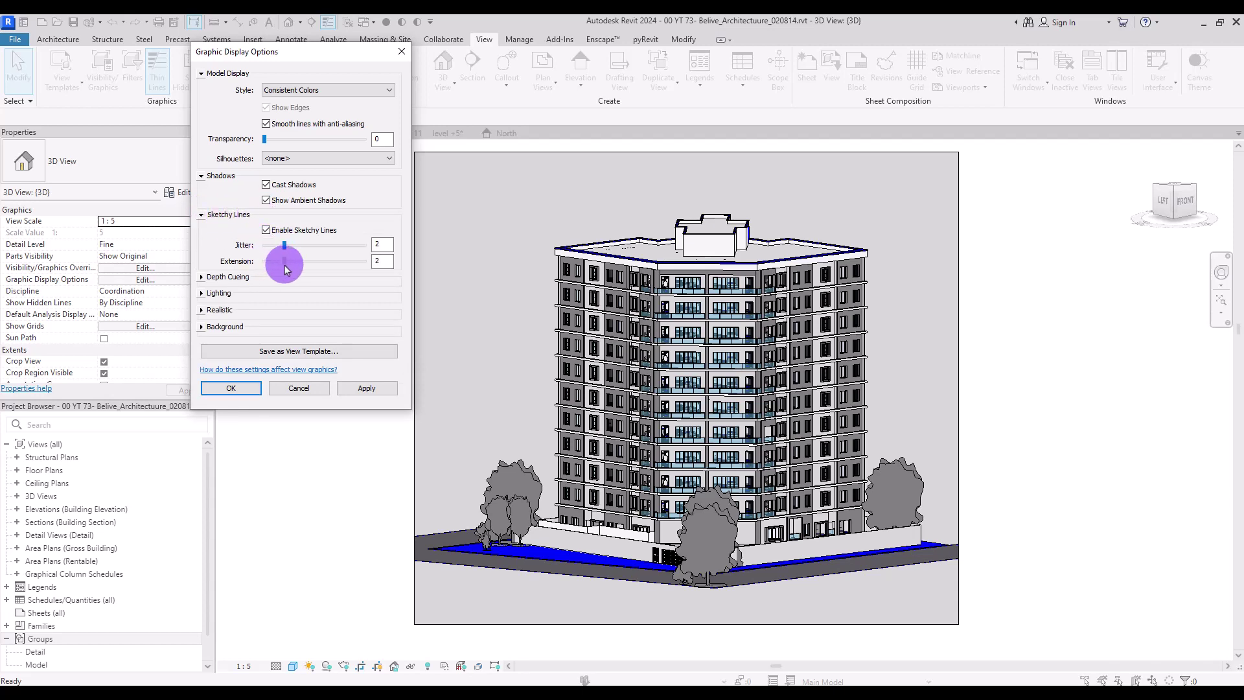
# Step: Set the lighting to Sun 69, Ambient Light 86 and Shadows 64
pyautogui.click(201, 277)
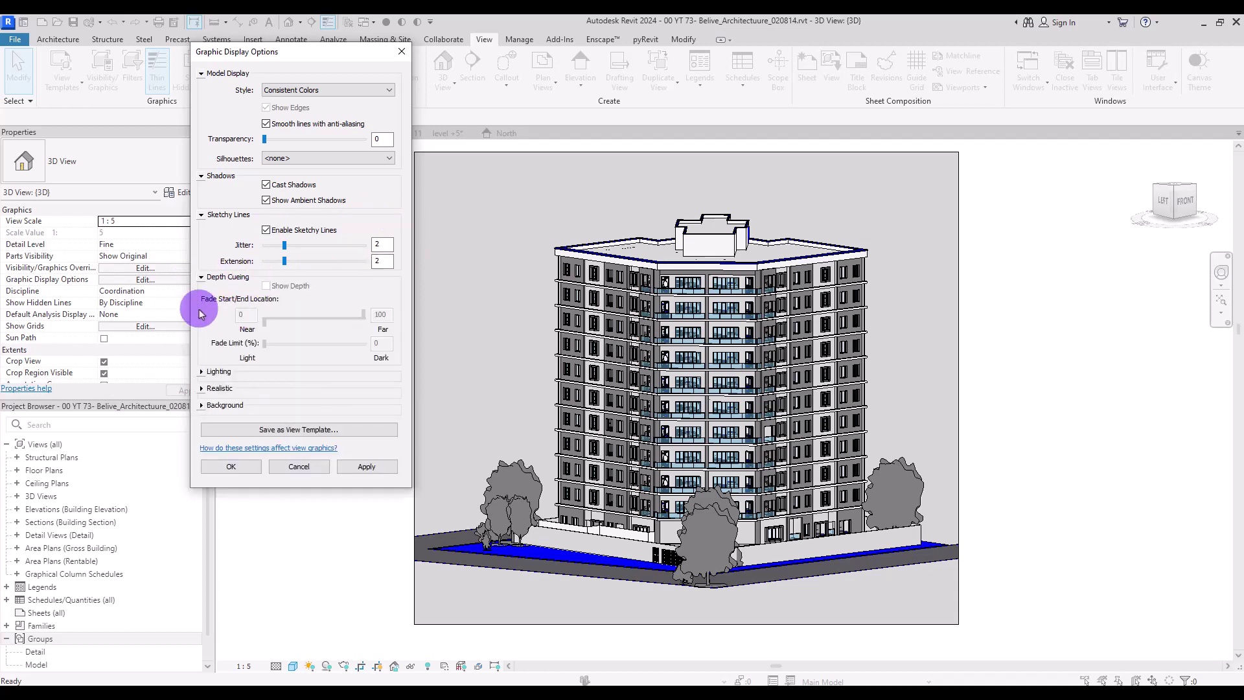
pyautogui.moveTo(292, 52); pyautogui.dragTo(464, 154)
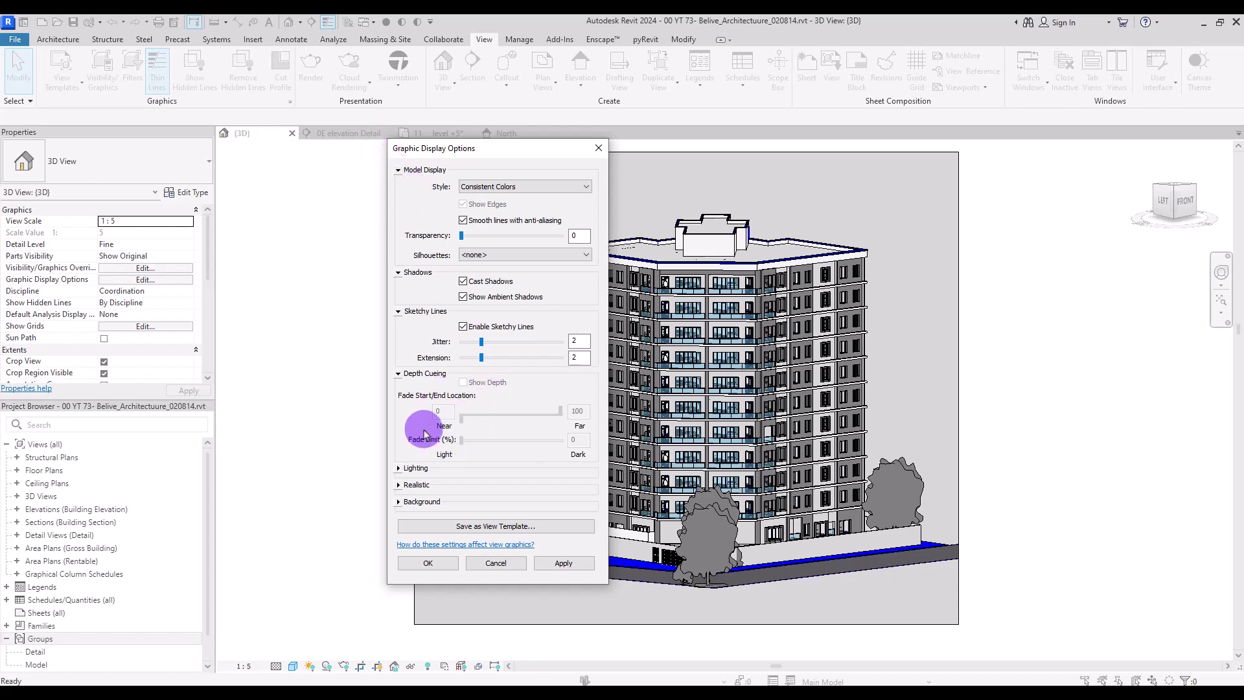
pyautogui.click(400, 468)
pyautogui.moveTo(518, 151); pyautogui.dragTo(444, 55)
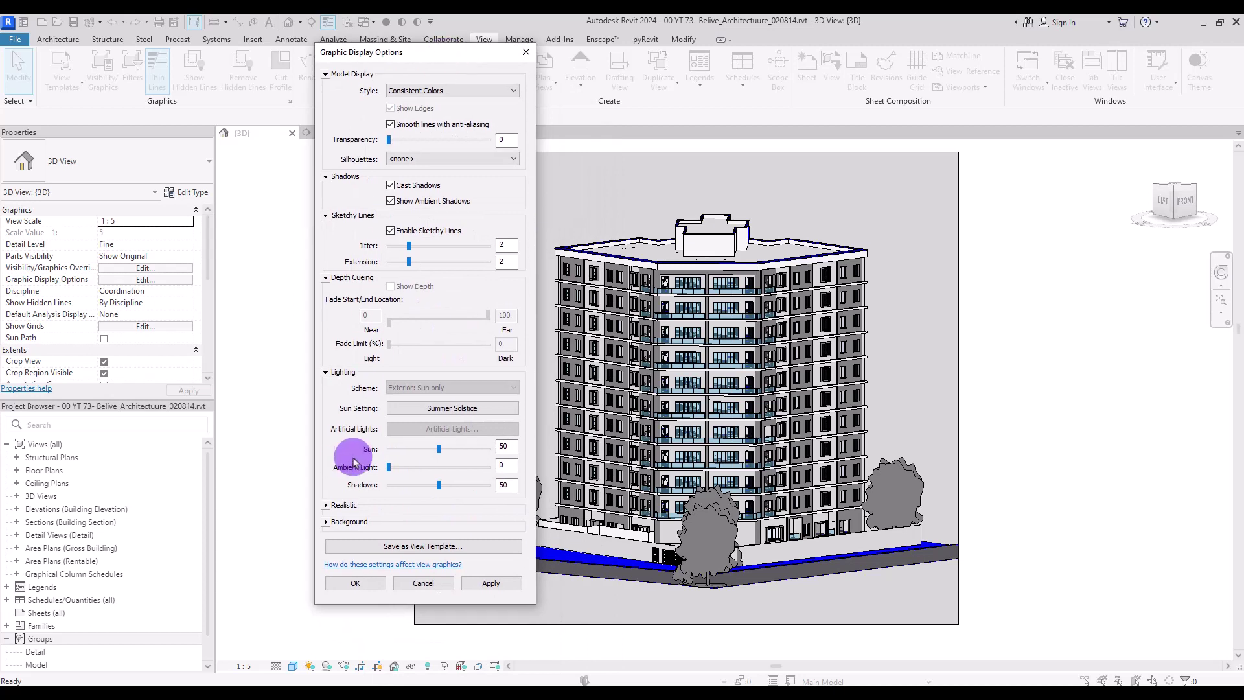
pyautogui.moveTo(388, 466); pyautogui.dragTo(455, 450)
pyautogui.click(438, 485)
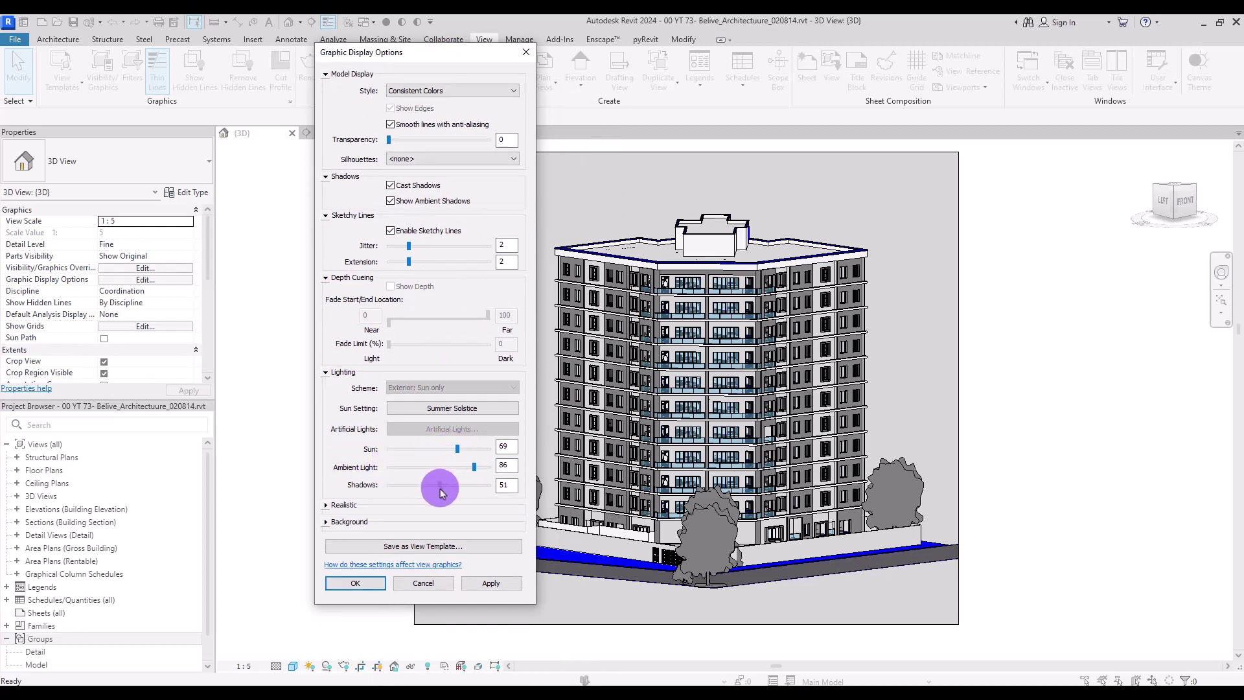
pyautogui.moveTo(443, 492); pyautogui.dragTo(453, 487)
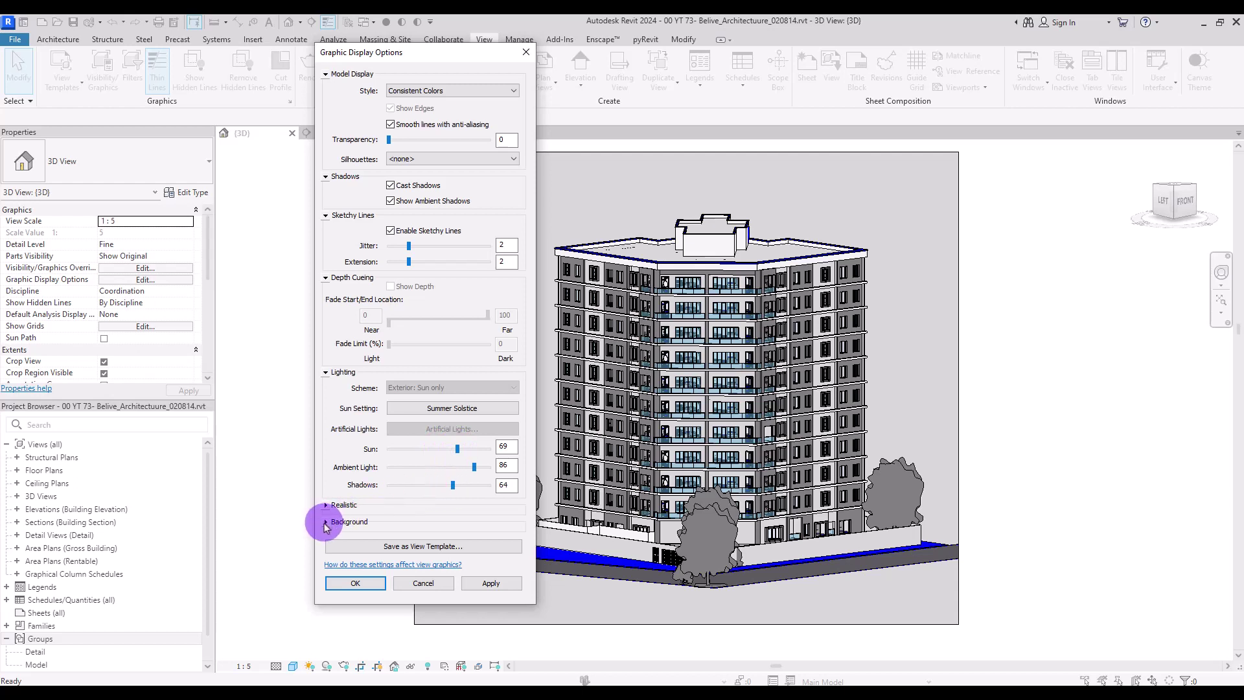
# Step: Review the background options and apply the new graphic display settings
pyautogui.click(325, 522)
pyautogui.moveTo(440, 51); pyautogui.dragTo(340, 23)
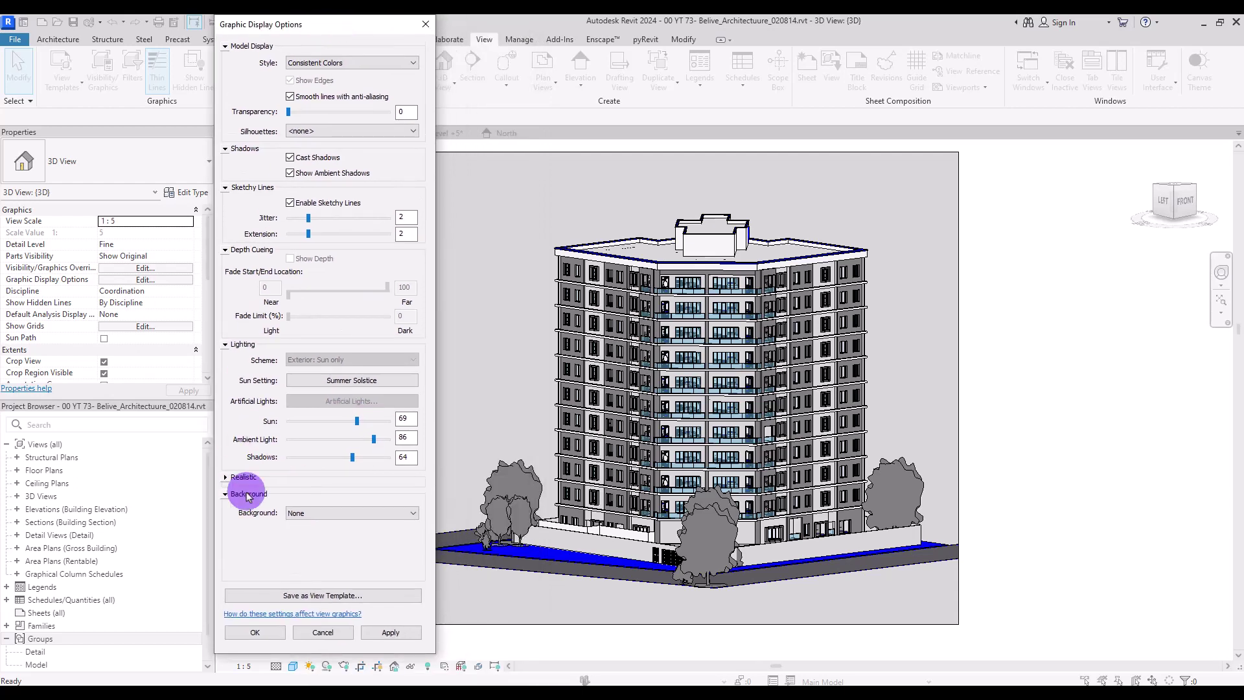
pyautogui.click(320, 513)
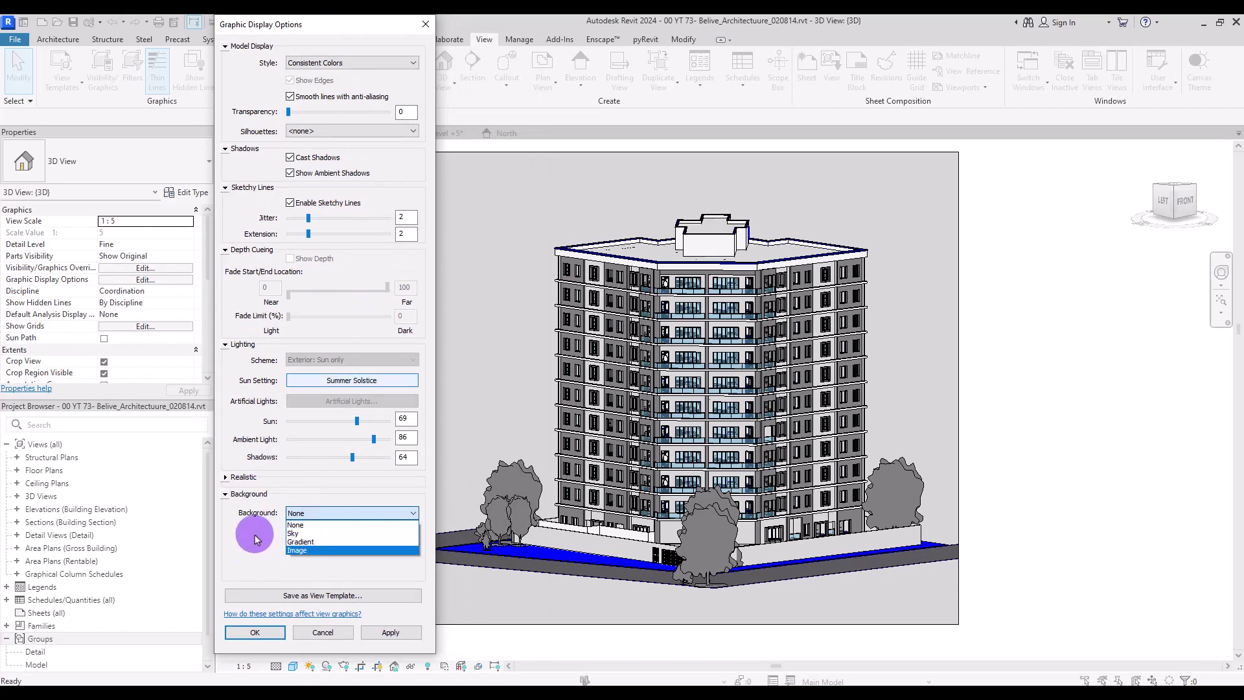
pyautogui.click(391, 632)
pyautogui.press('Return')
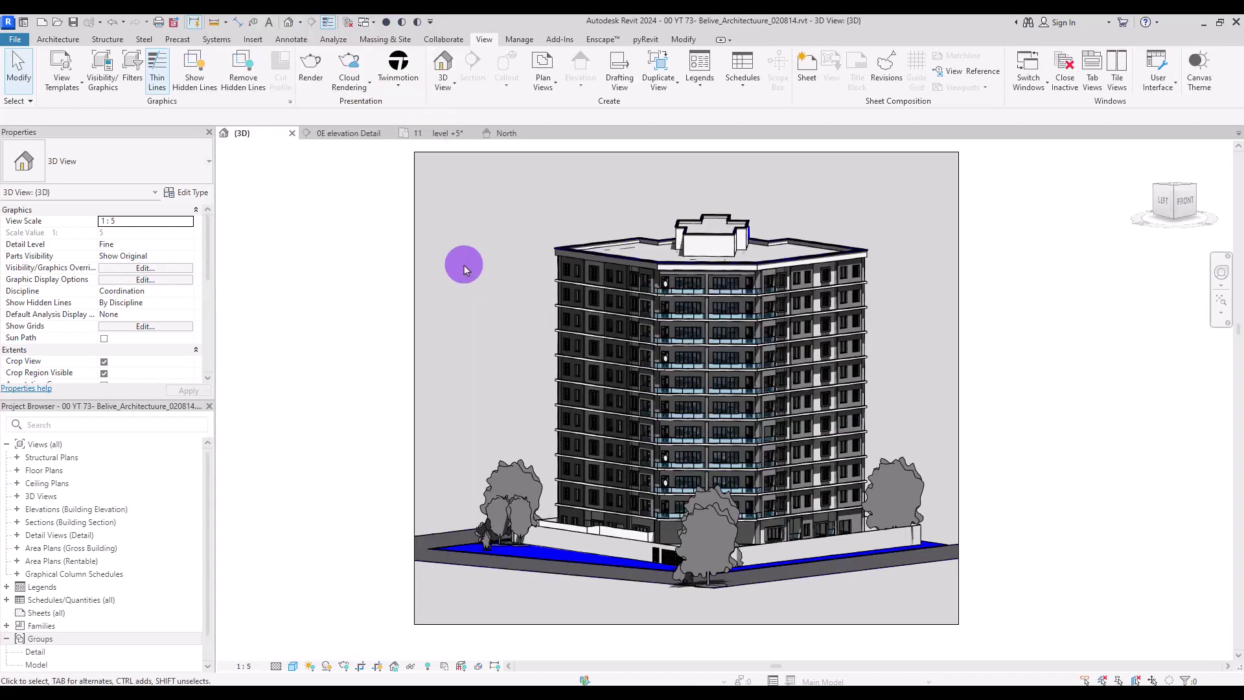